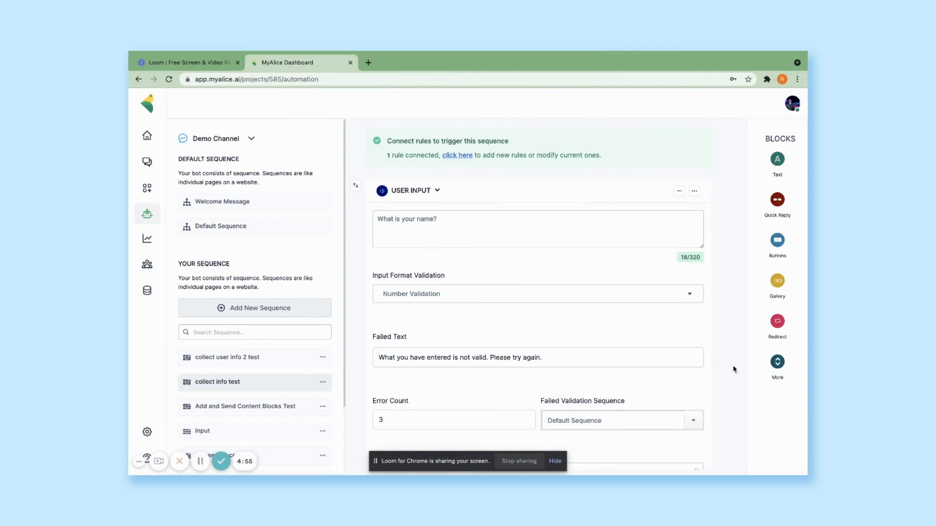
# View the full list of available blocks and open the "collect user info 2 test" sequence.
pyautogui.click(778, 363)
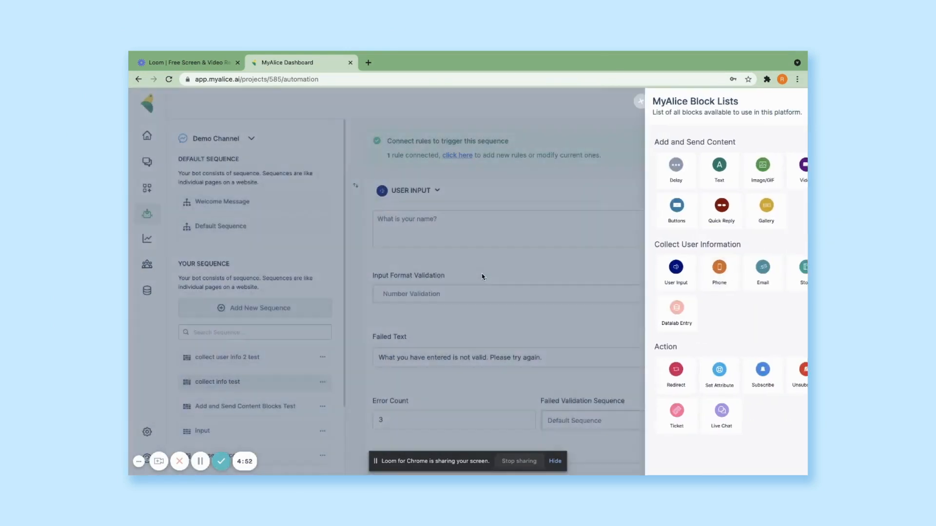
pyautogui.click(482, 273)
pyautogui.click(251, 359)
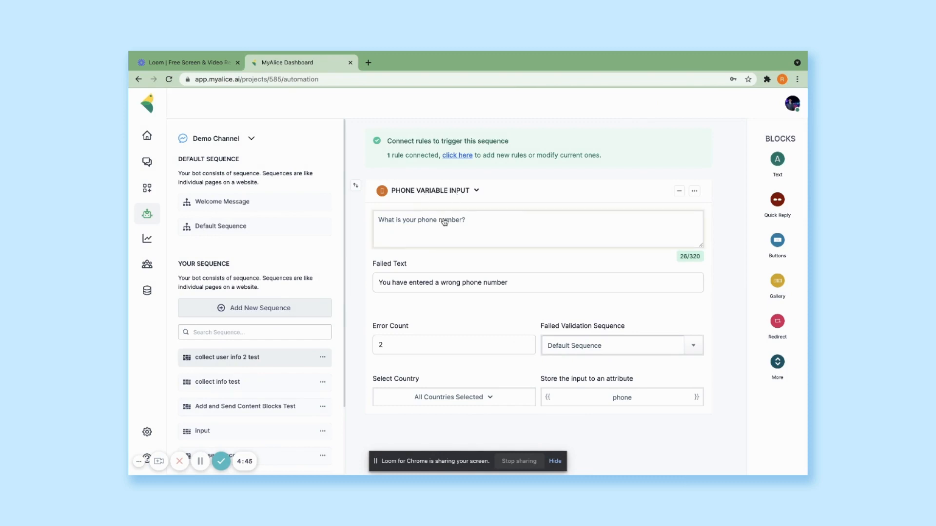
# Examine the phone block's question and failed text, plus the rule connected to the sequence.
pyautogui.tripleClick(419, 223)
pyautogui.click(480, 223)
pyautogui.tripleClick(433, 285)
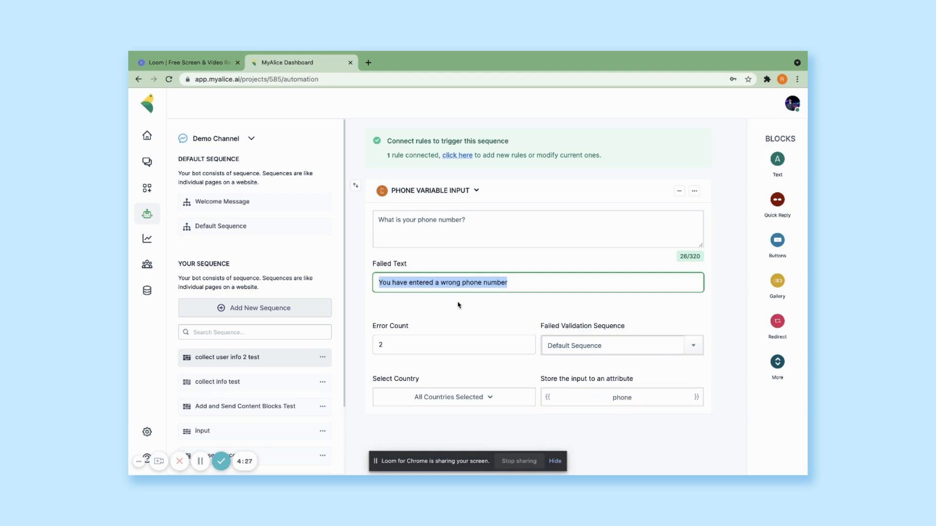
pyautogui.click(455, 155)
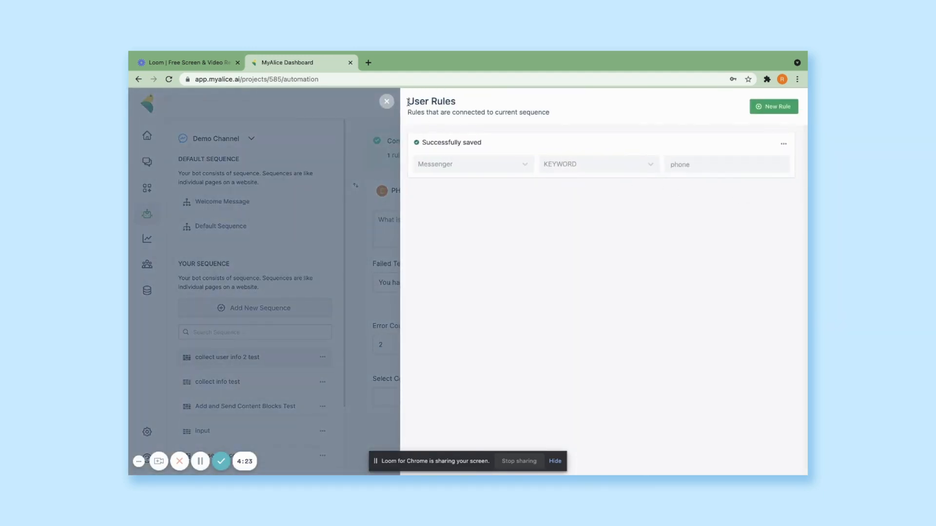
pyautogui.click(389, 104)
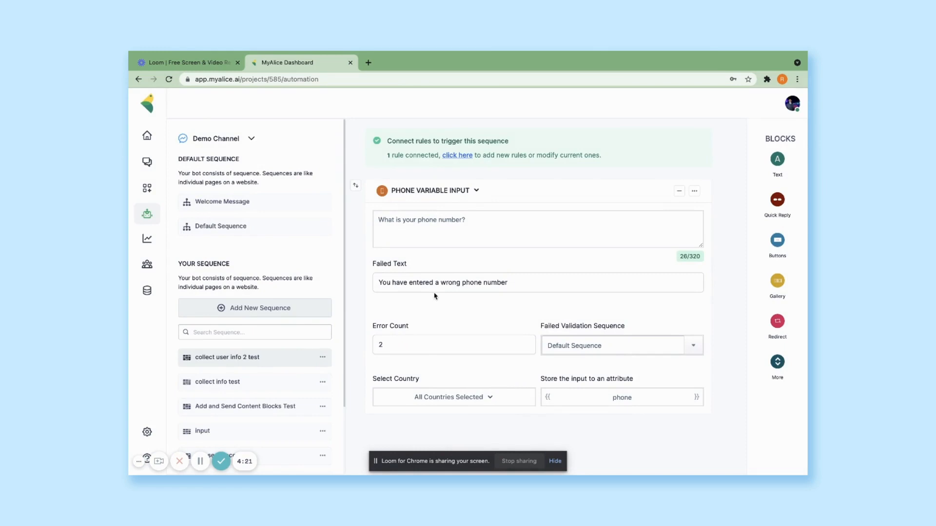
# Switch to the Alice Tutorials Facebook page, start its Messenger chat with Get Started and send the trigger keyword "phone".
pyautogui.hotkey('ctrl', 'Left')
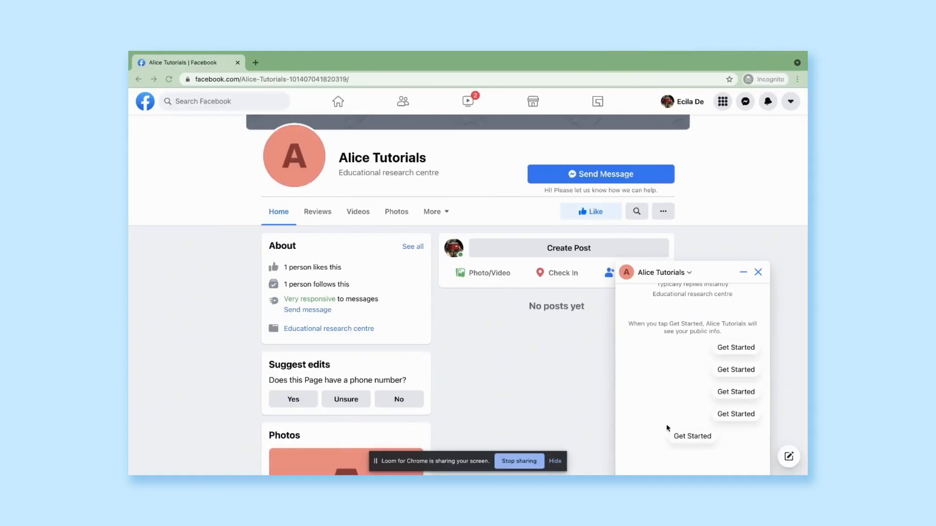
pyautogui.click(692, 440)
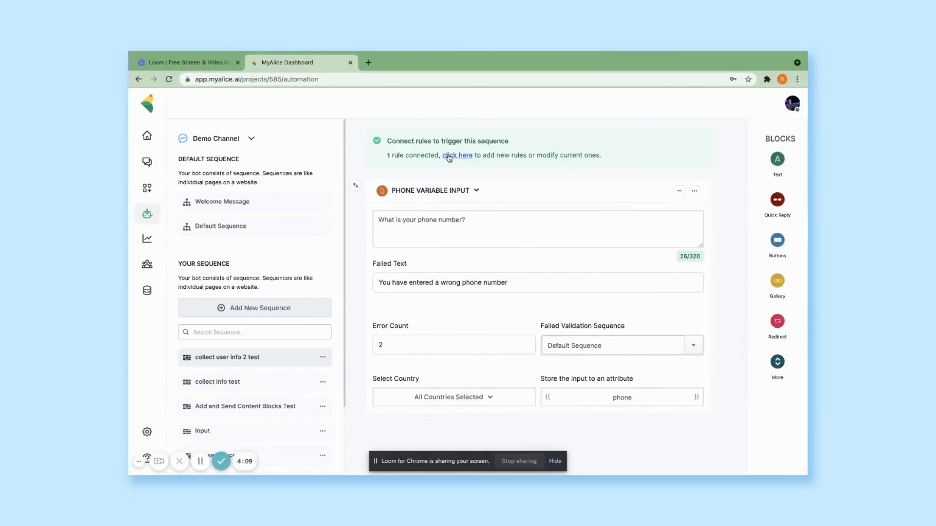
pyautogui.click(449, 156)
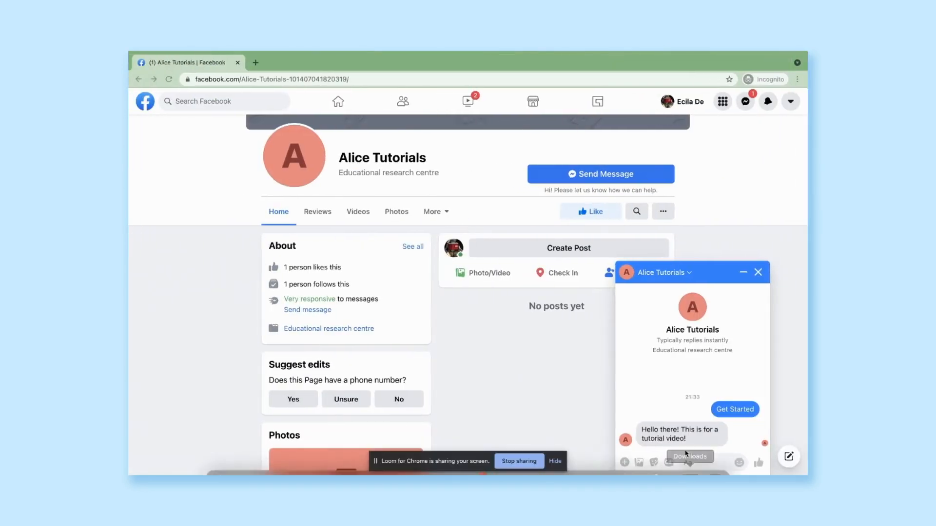
pyautogui.click(694, 460)
pyautogui.write('phone')
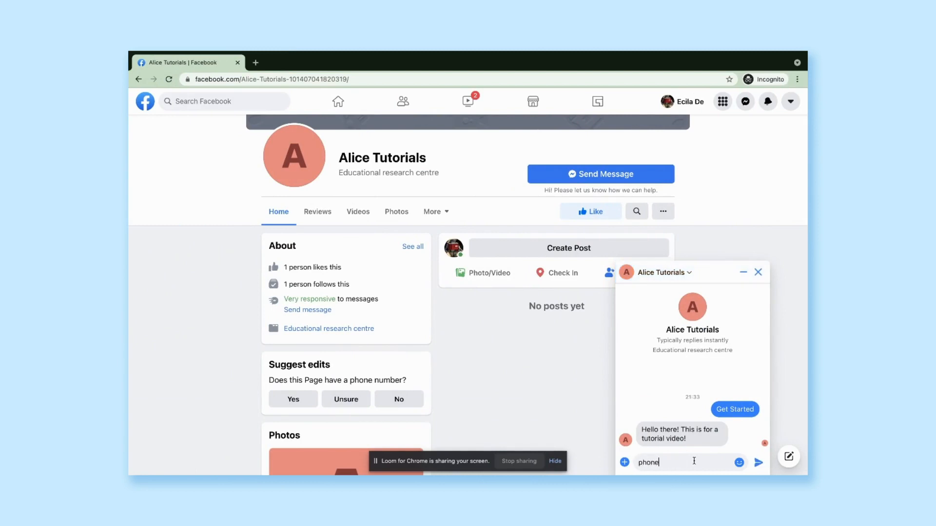
pyautogui.press('Return')
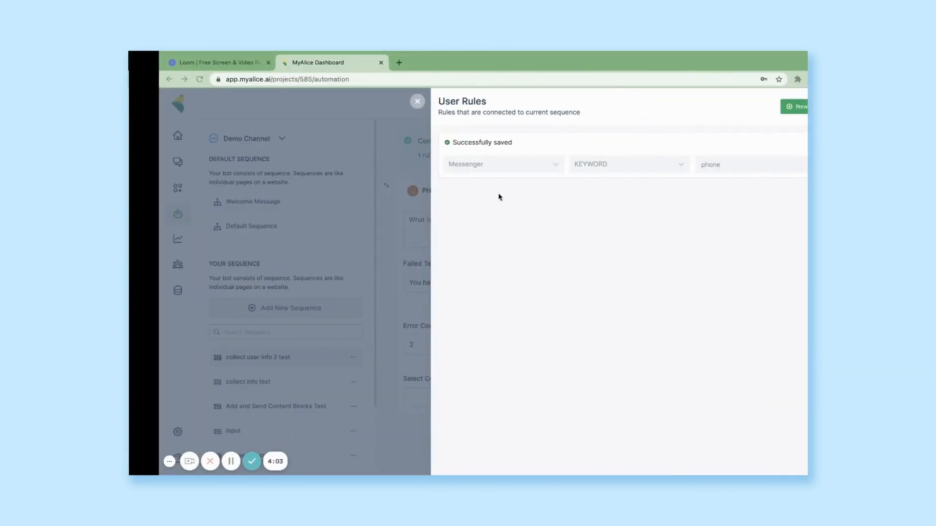
pyautogui.click(387, 101)
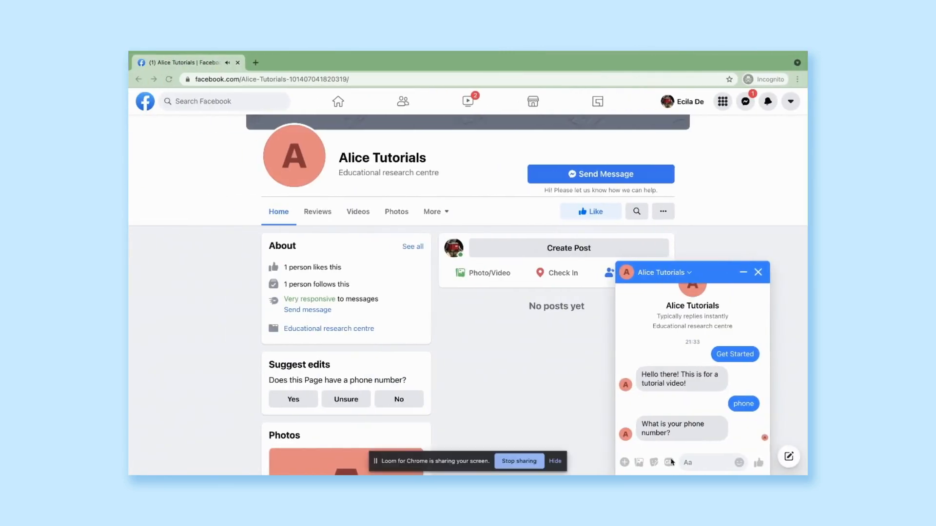
# Answer the bot's phone number question in the Messenger chat with the invalid text "twnetty".
pyautogui.click(708, 468)
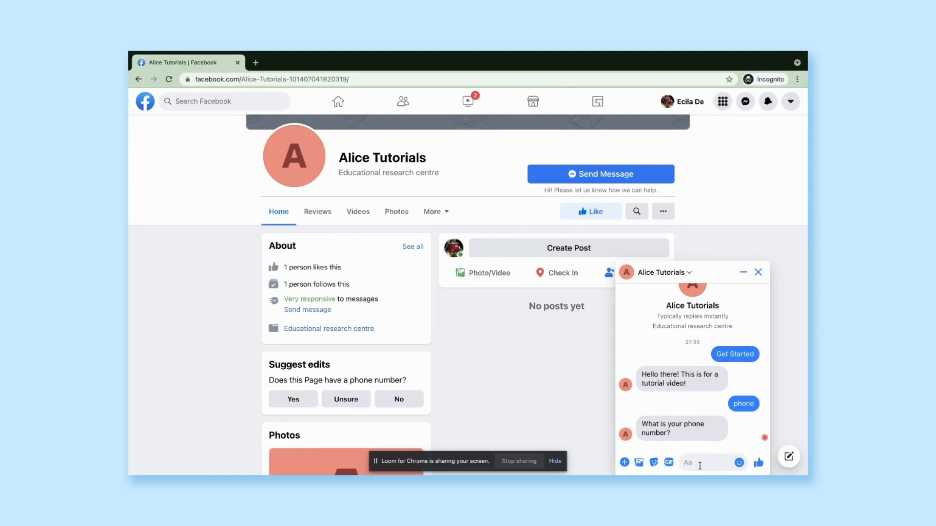
pyautogui.write('send')
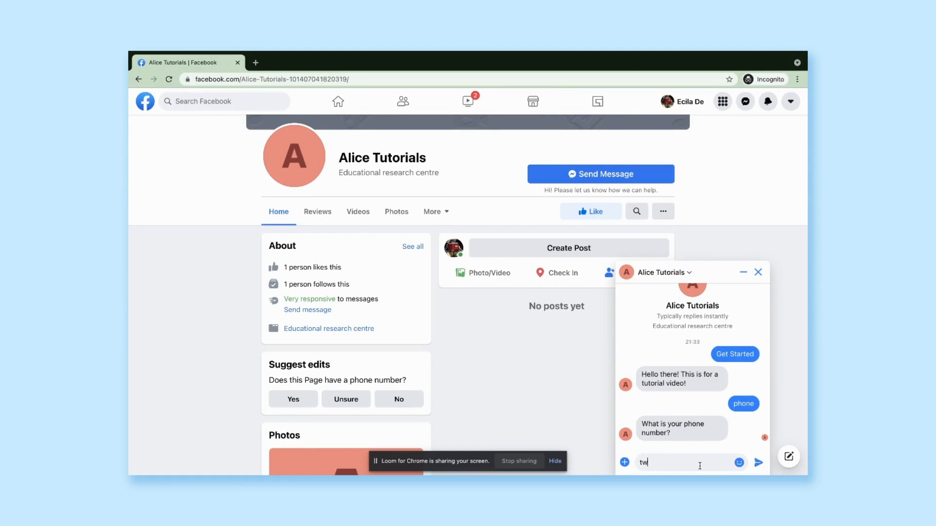
pyautogui.press('BackSpace')
pyautogui.press('BackSpace')
pyautogui.press('BackSpace')
pyautogui.press('BackSpace')
pyautogui.write('twnetty')
pyautogui.press('Return')
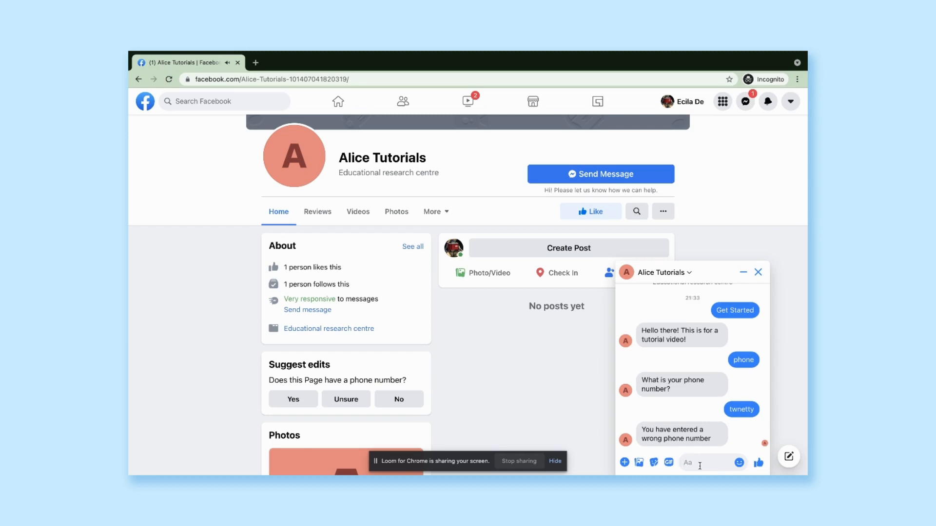
# Send "fifty" as a second invalid phone number and check the error count in the MyAlice phone block.
pyautogui.write('fift')
pyautogui.press('Return')
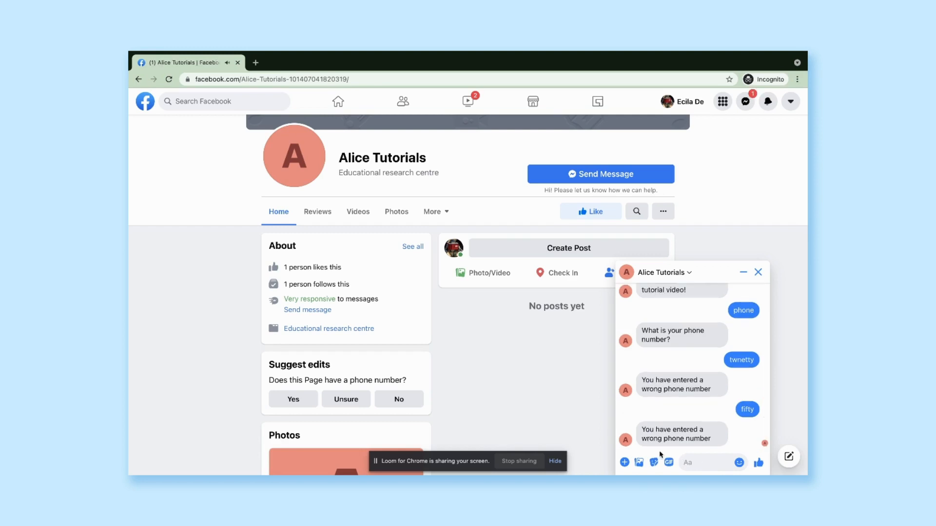
pyautogui.hotkey('ctrl', 'Right')
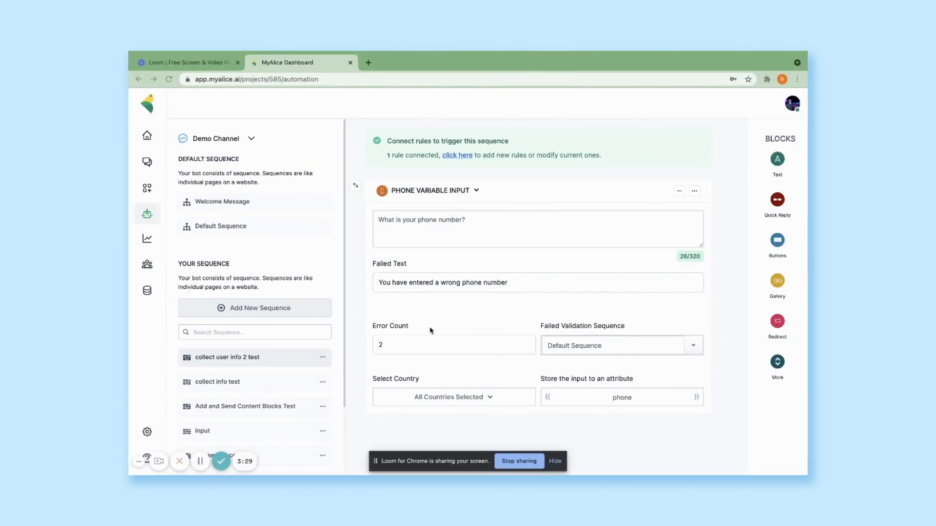
pyautogui.hotkey('ctrl', 'Left')
# Check the phone block's failed validation sequence in MyAlice and send "hundred" as a third invalid answer in the Facebook chat.
pyautogui.click(702, 458)
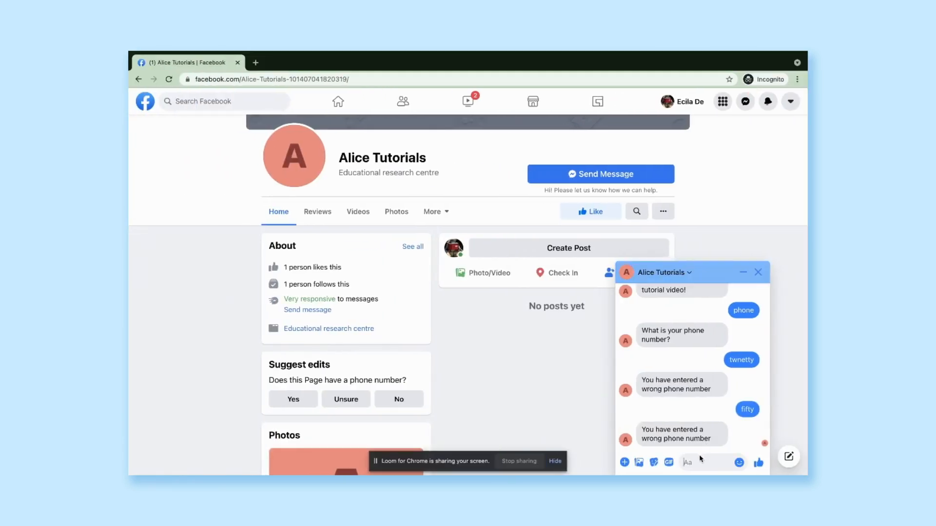
pyautogui.hotkey('ctrl', 'Right')
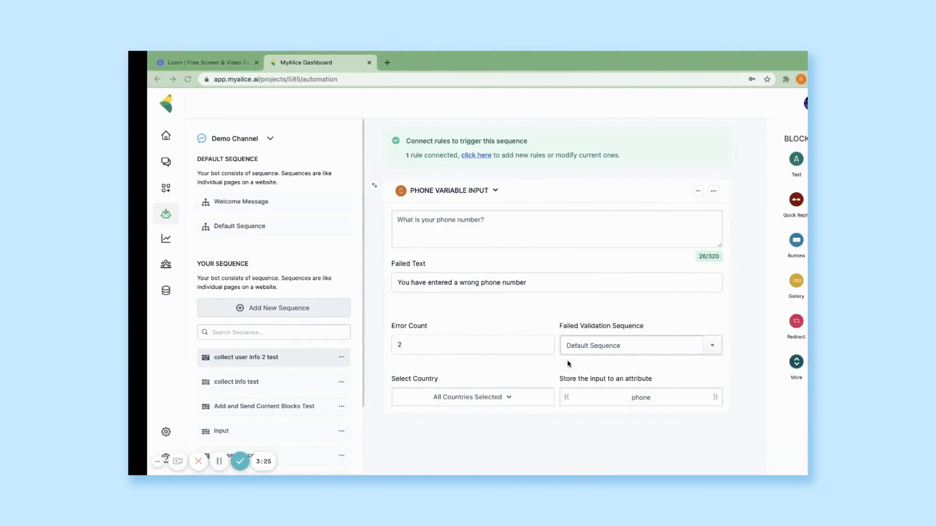
pyautogui.hotkey('ctrl', 'Left')
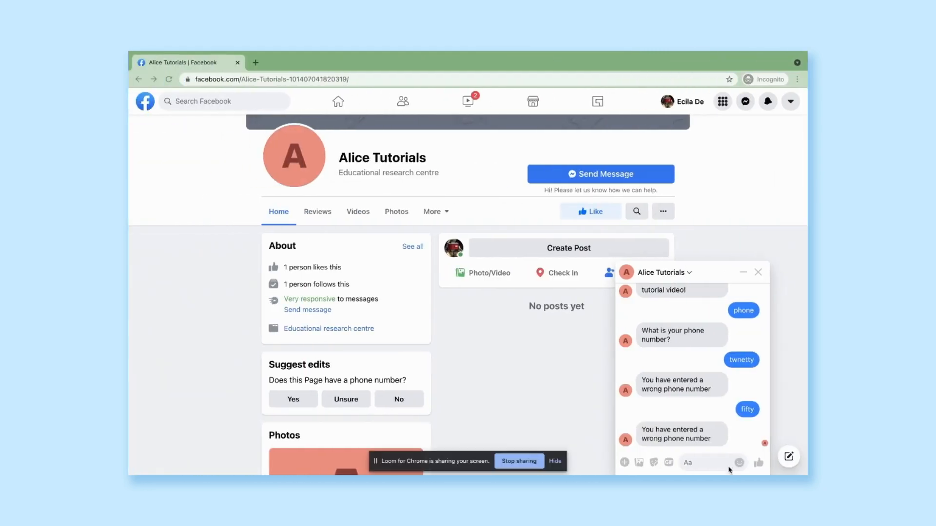
pyautogui.click(714, 464)
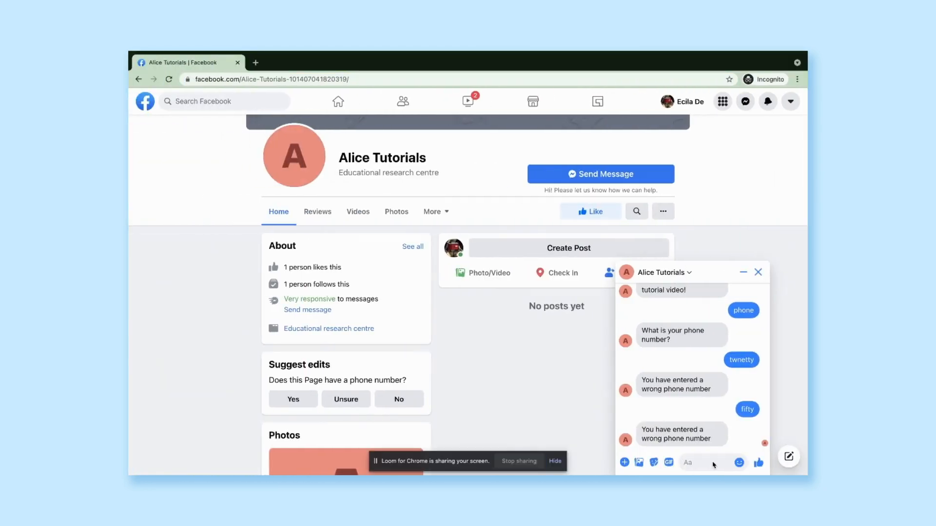
pyautogui.write('hundred')
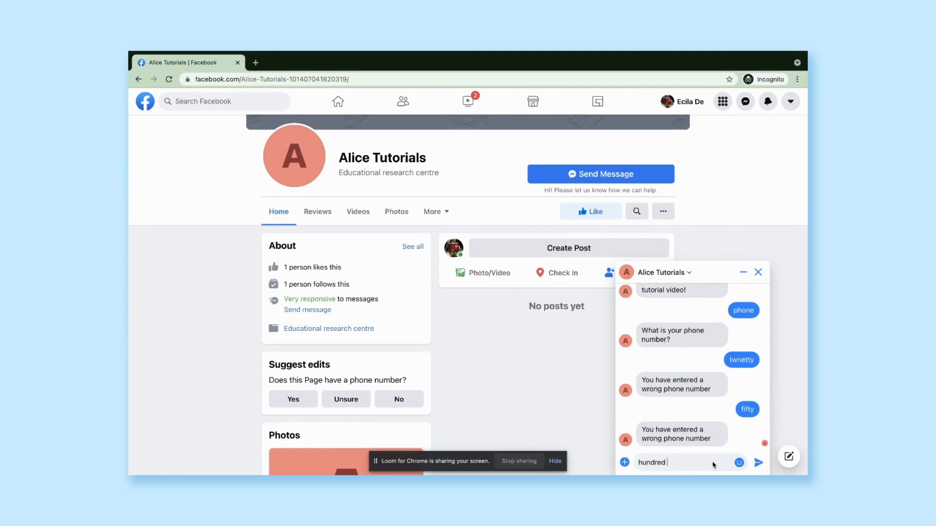
pyautogui.press('Return')
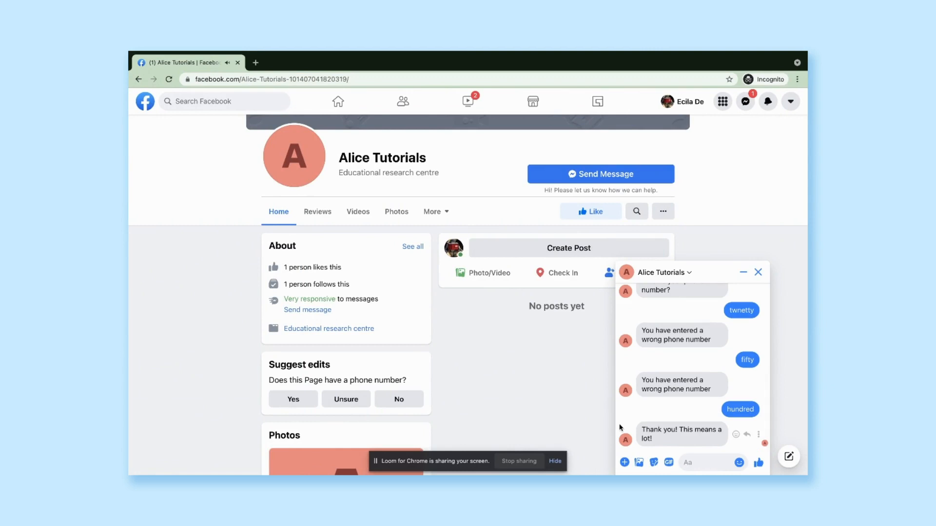
# Switch to MyAlice and examine the text and ticket blocks of the Default Sequence used for failed validation.
pyautogui.hotkey('ctrl', 'Right')
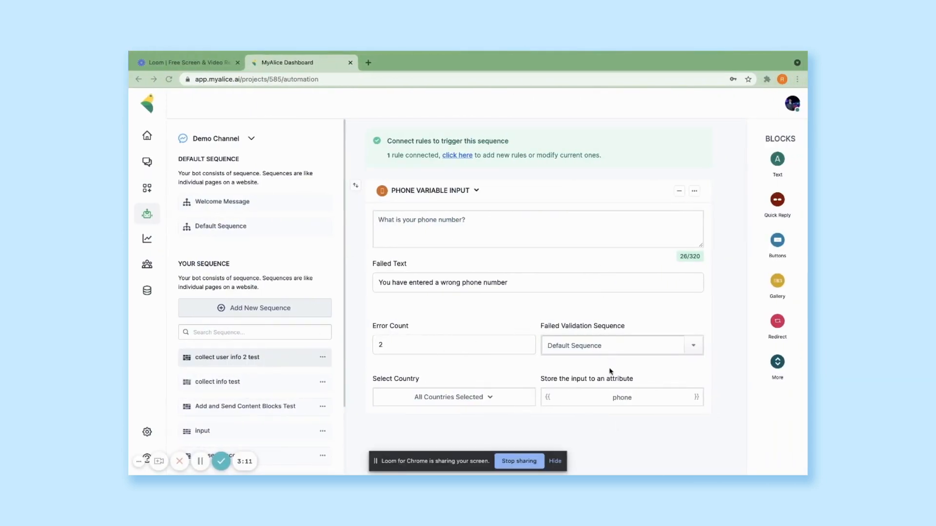
pyautogui.hotkey('ctrl', 'Left')
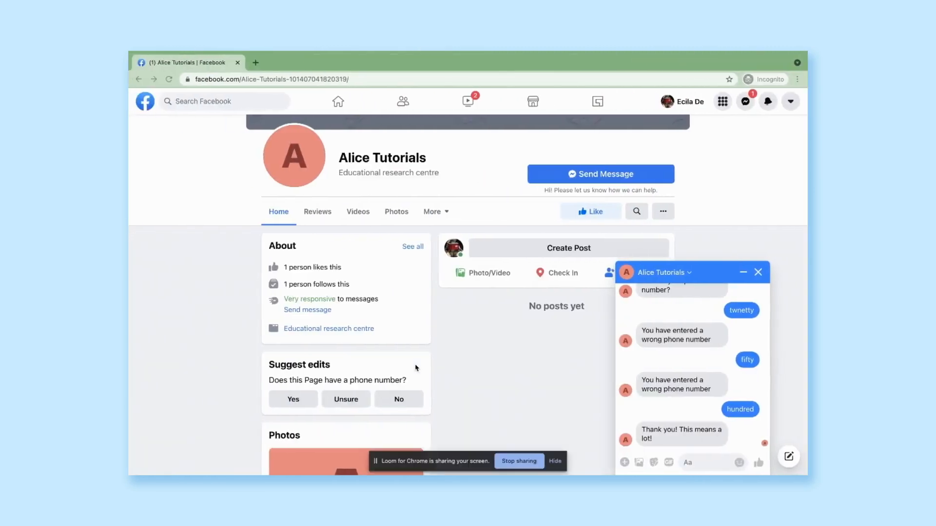
pyautogui.hotkey('ctrl', 'Right')
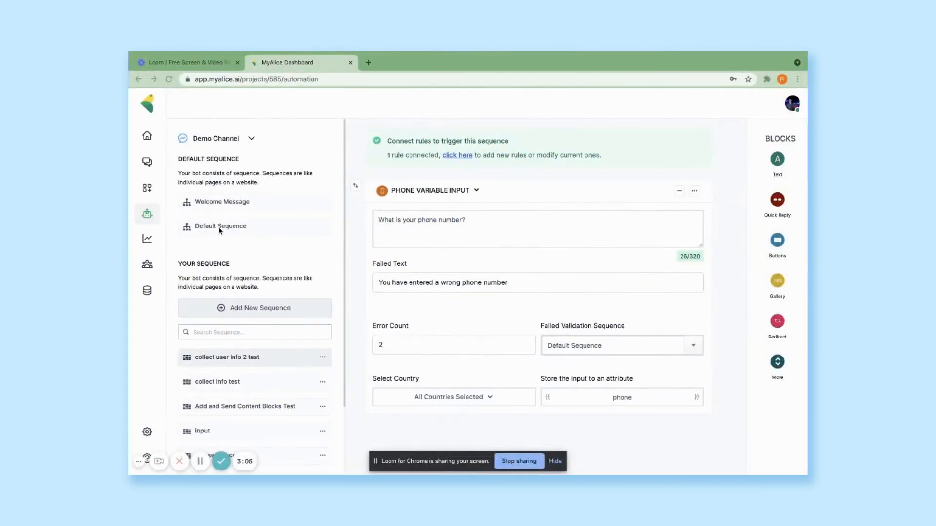
pyautogui.click(233, 233)
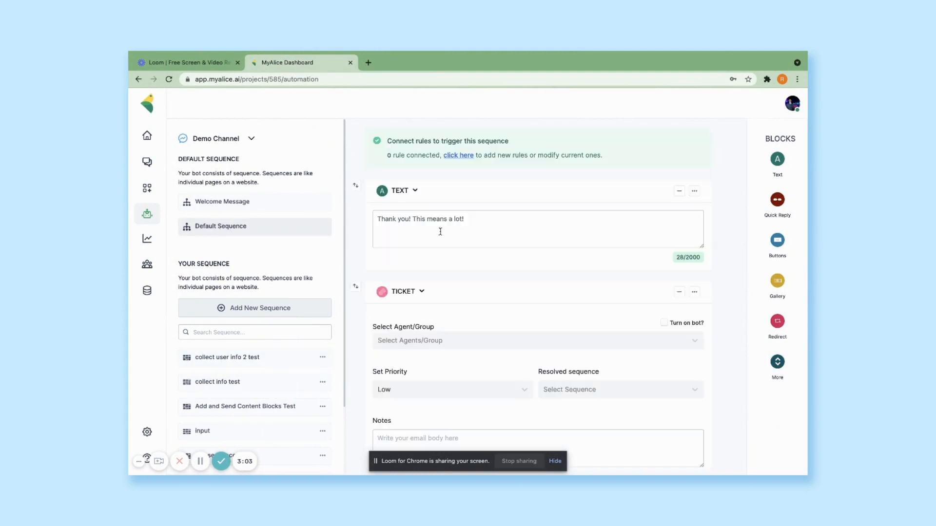
pyautogui.scroll(-1, 408, 217)
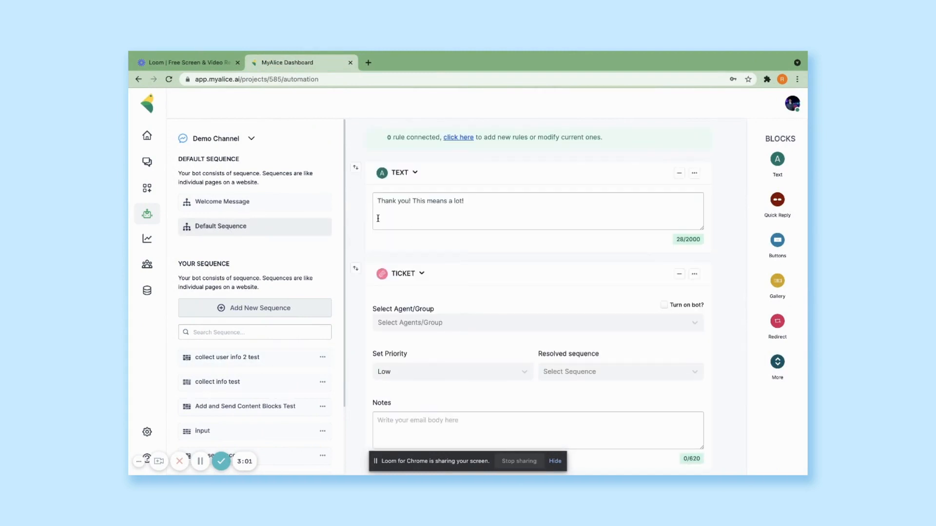
pyautogui.scroll(1, 417, 309)
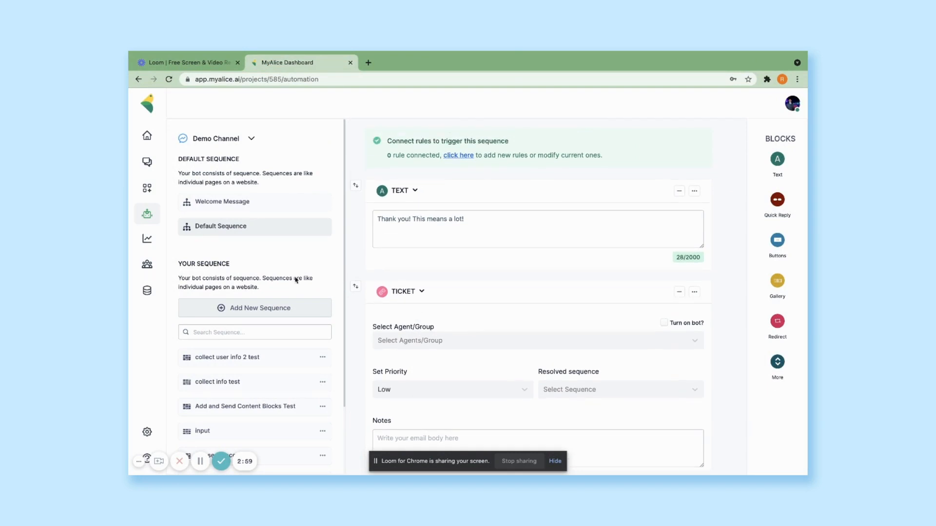
# Open the pending customer conversation in the inbox and review the bot exchange up to the created ticket.
pyautogui.click(146, 164)
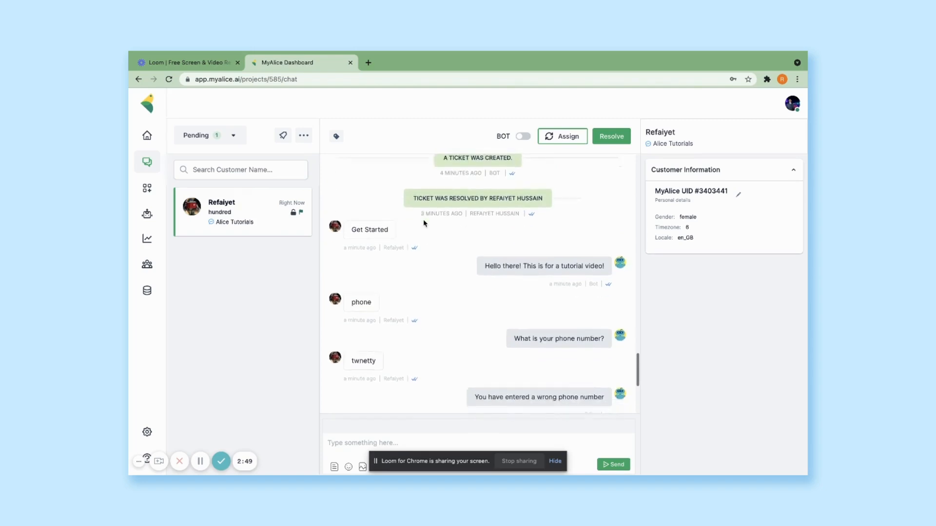
pyautogui.scroll(4, 423, 223)
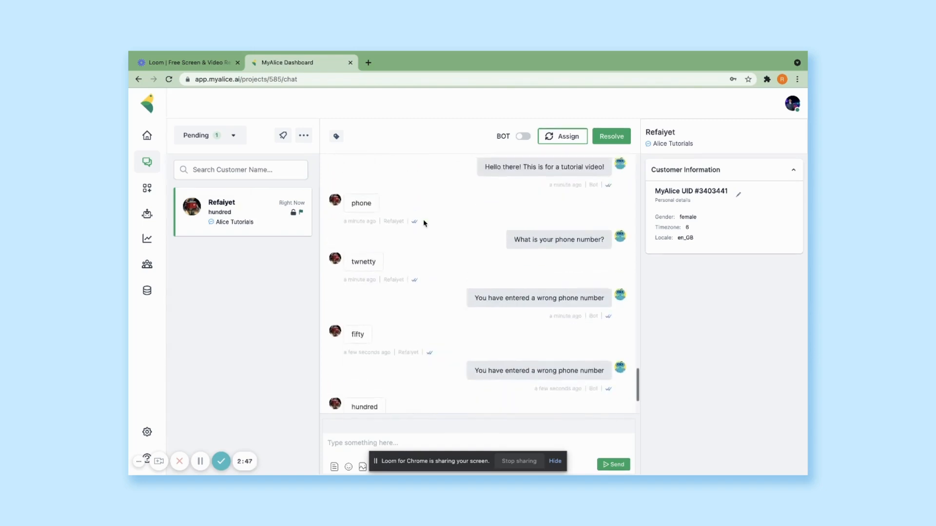
pyautogui.scroll(-3, 418, 247)
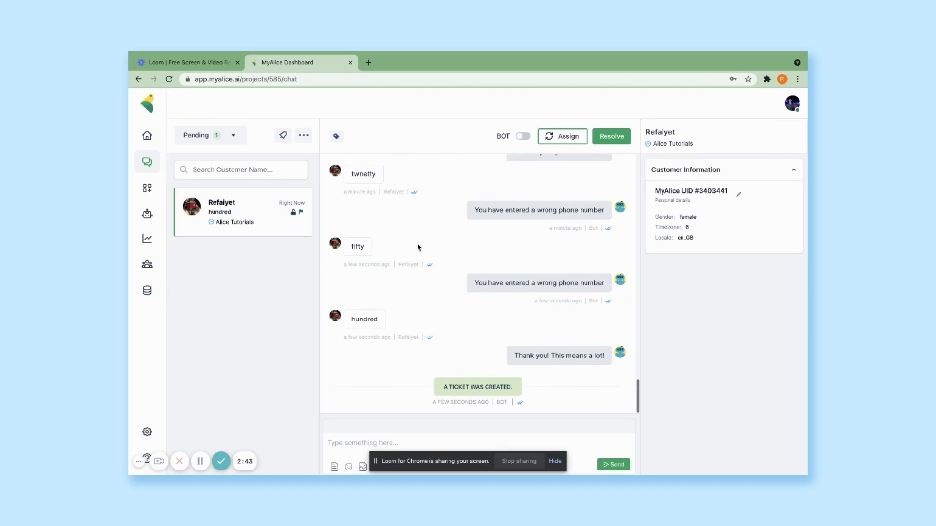
# Send the reply "hello!" to the customer in the pending conversation.
pyautogui.click(364, 439)
pyautogui.write('hello!')
pyautogui.press('Return')
# Send the customer a message reading "can you please give us your number? example would" followed by a sample phone number in parentheses.
pyautogui.write('can y')
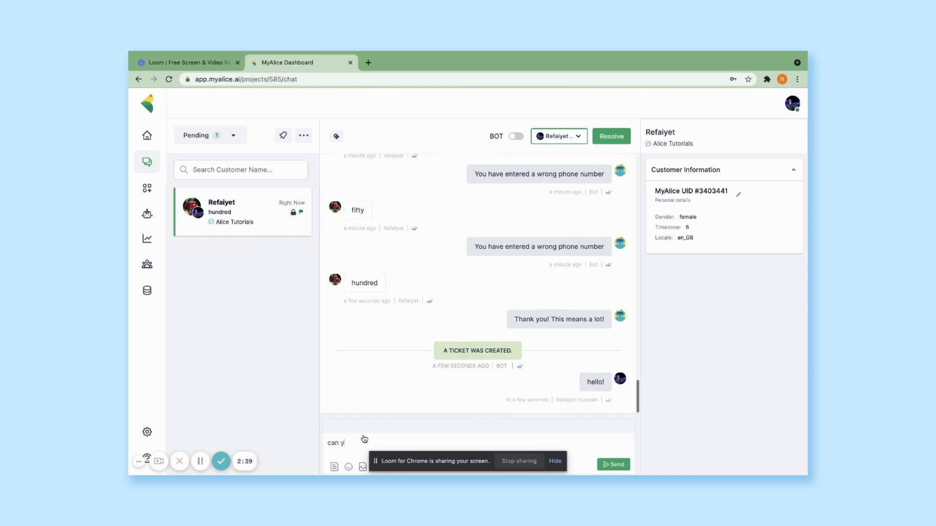
pyautogui.write('ou please give us your number? example could ')
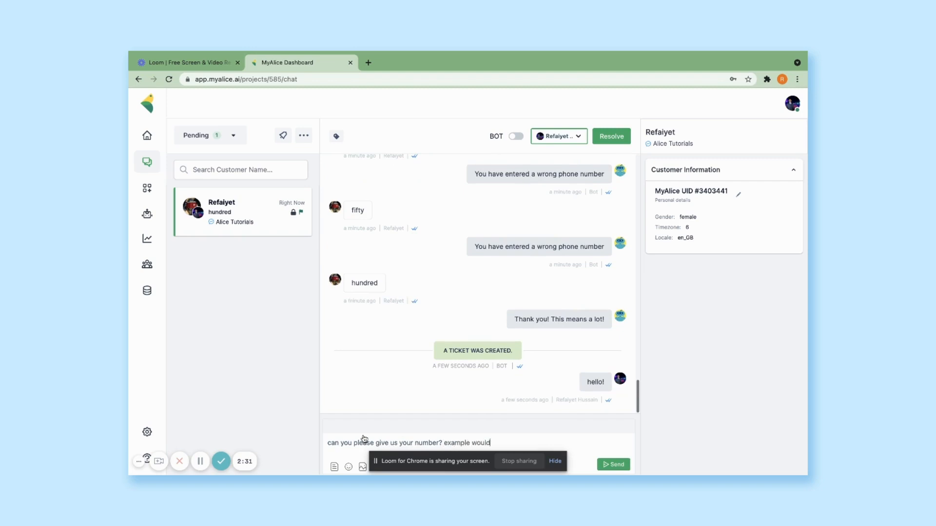
pyautogui.write('(1-800-5787')
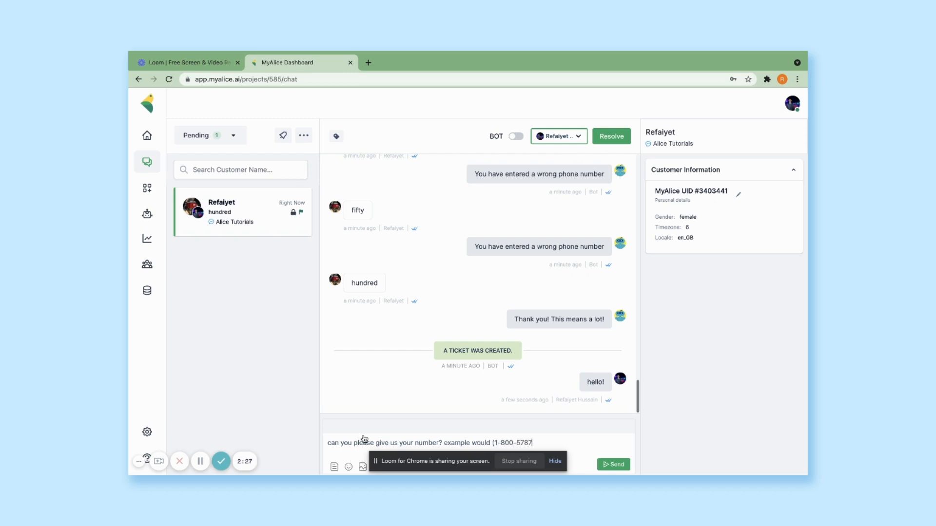
pyautogui.press('super+space')
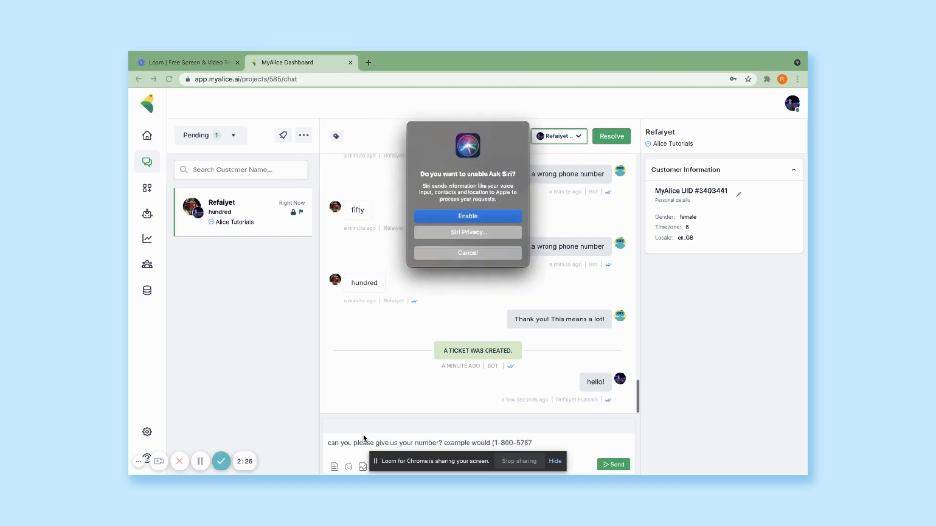
pyautogui.click(486, 254)
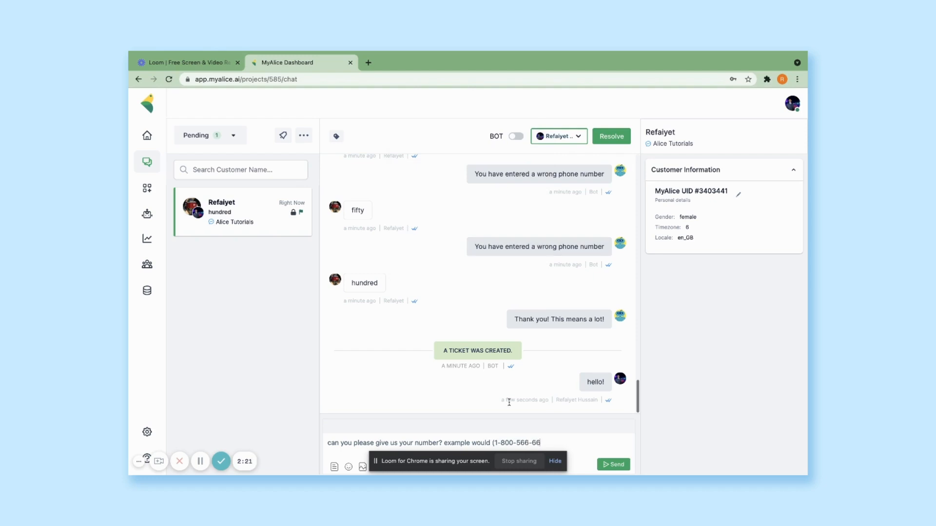
pyautogui.press('Return')
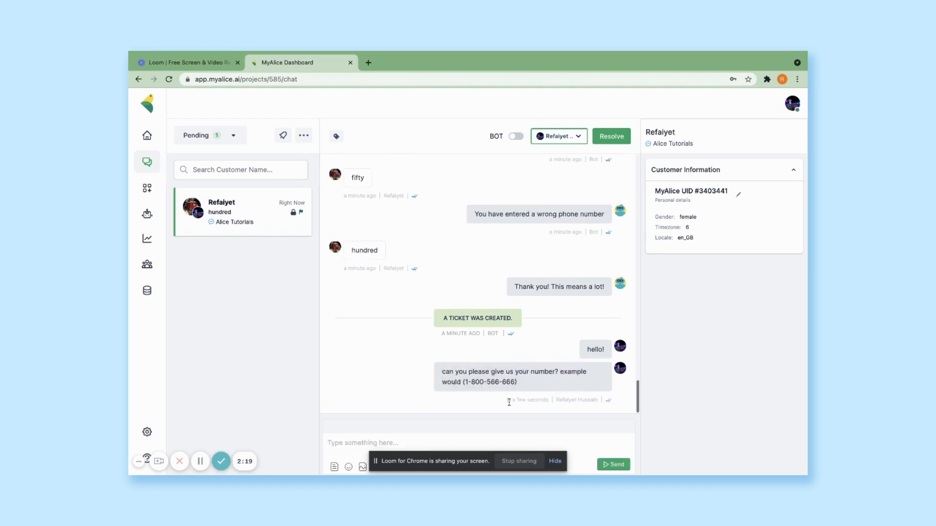
# Switch to the Facebook chat, reply "sure! I can give it like that!", and review the exchange in the MyAlice inbox.
pyautogui.hotkey('ctrl', 'Left')
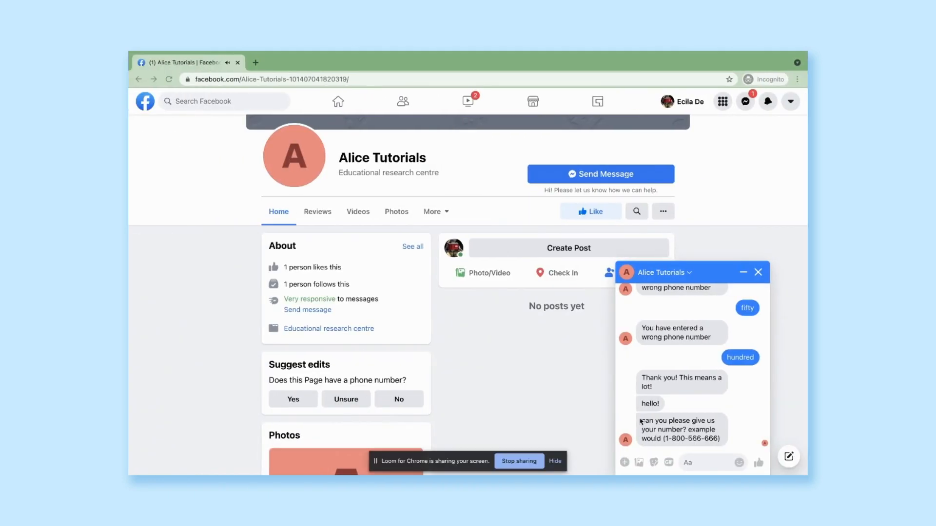
pyautogui.click(695, 466)
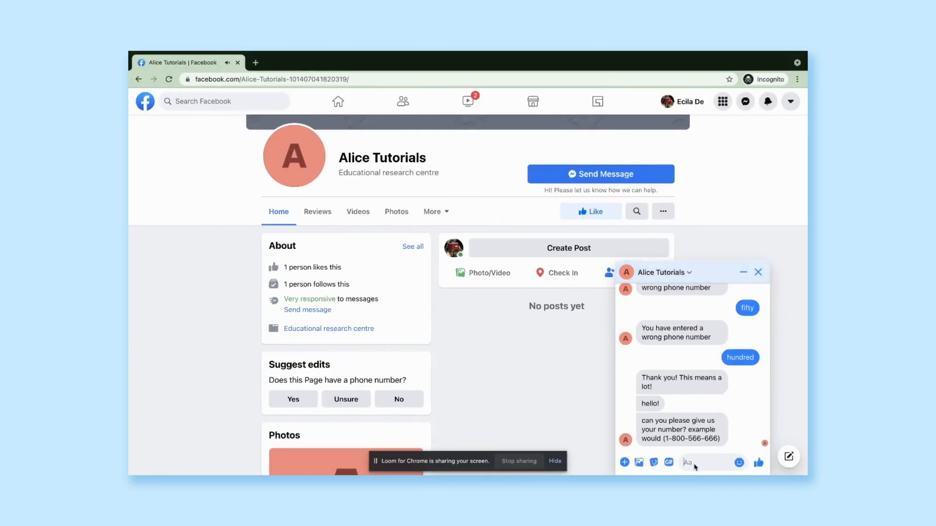
pyautogui.write('sure! I can give it')
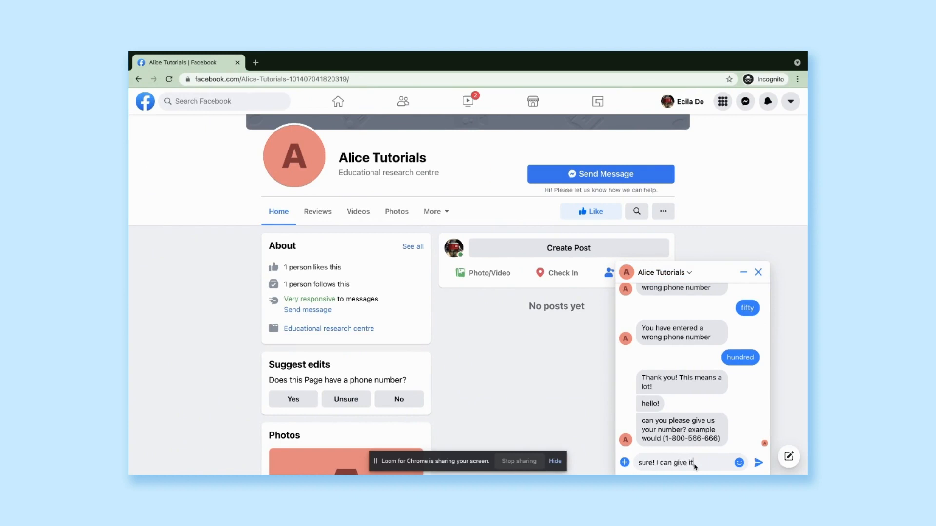
pyautogui.write(' like that!')
pyautogui.press('Return')
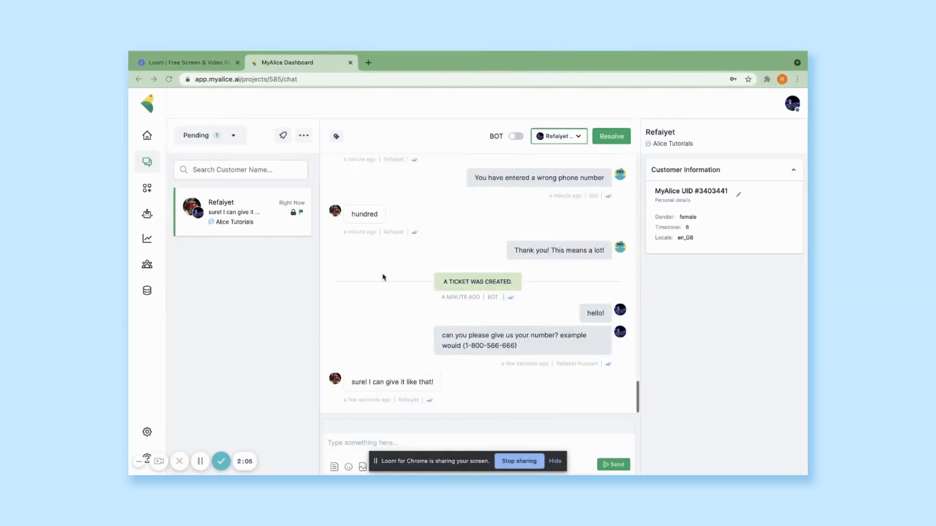
pyautogui.scroll(4, 405, 259)
pyautogui.scroll(-4, 410, 244)
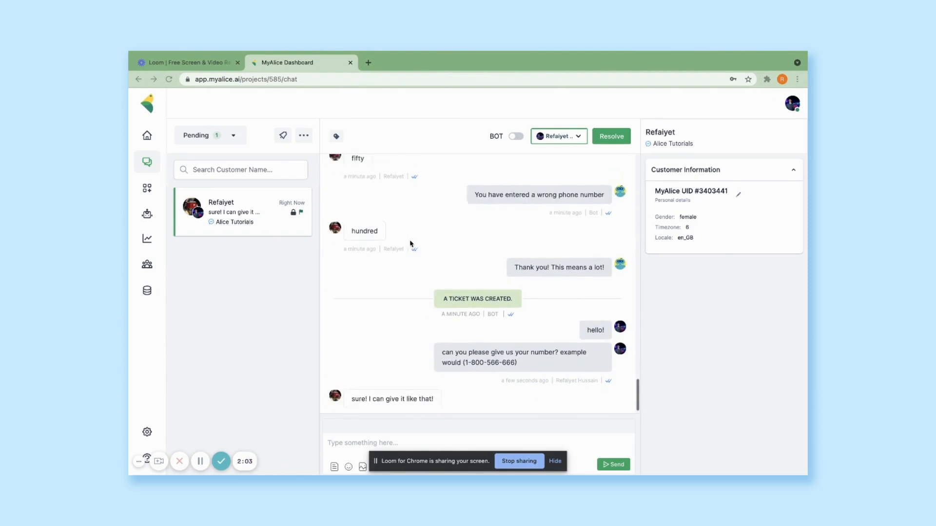
# Open the "collect user info 2 test" sequence in the automation builder and add a User Ratings block below the phone block.
pyautogui.click(147, 216)
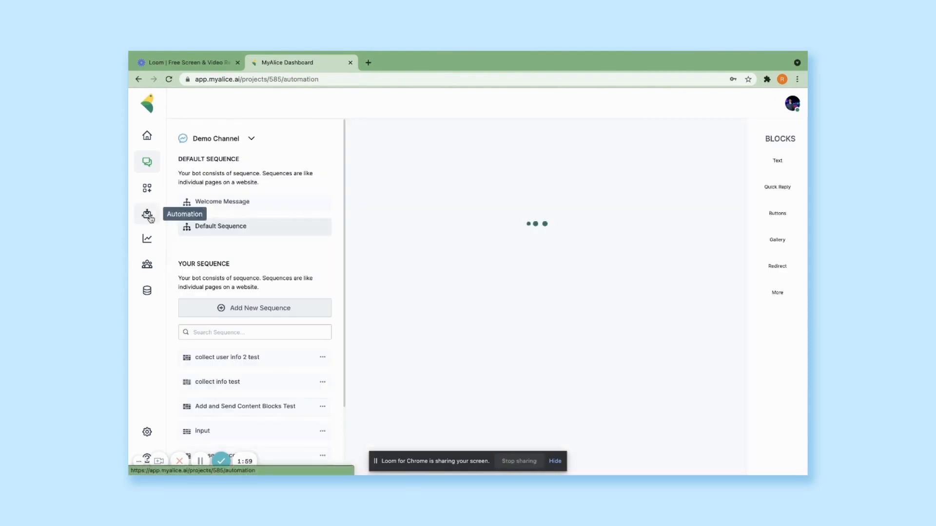
pyautogui.click(236, 362)
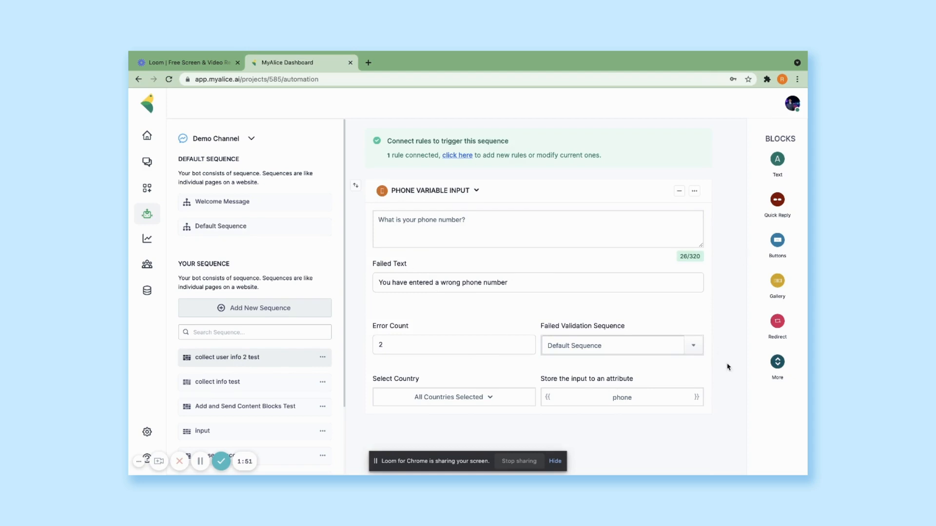
pyautogui.click(774, 373)
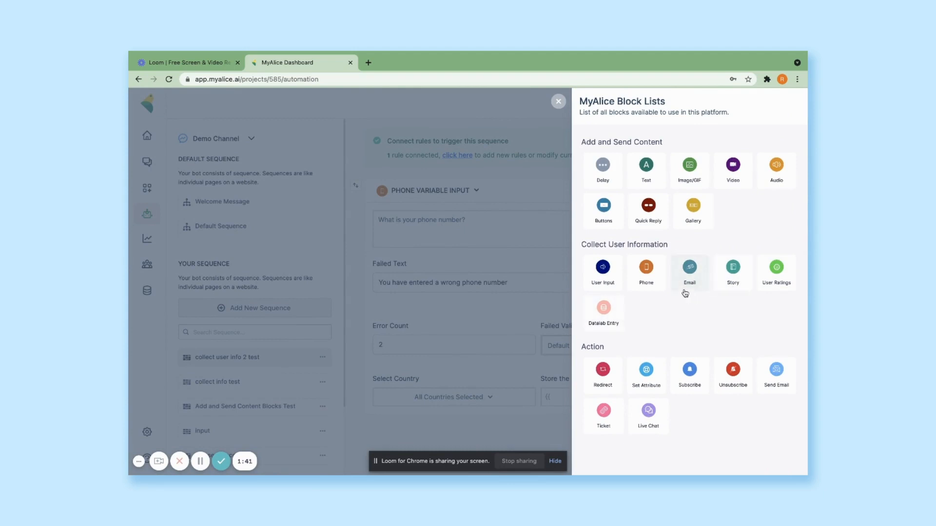
pyautogui.click(776, 271)
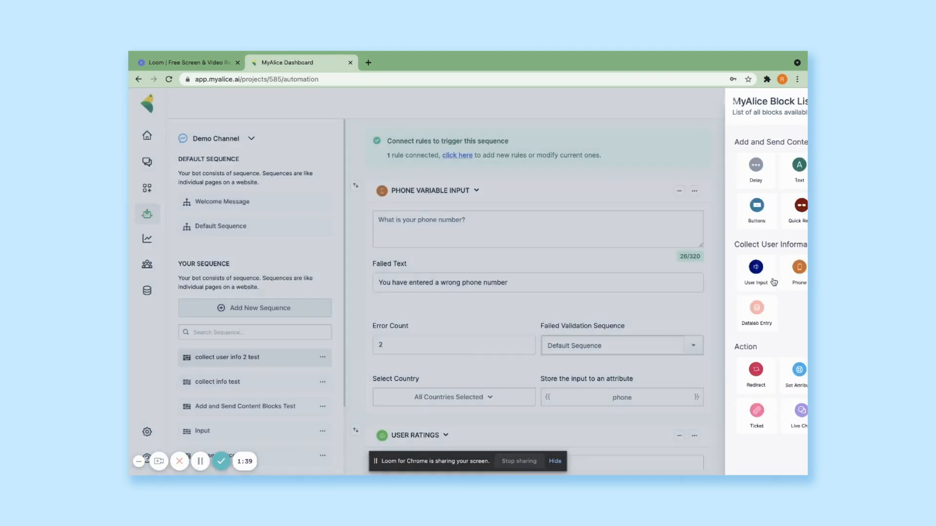
pyautogui.scroll(-4, 509, 312)
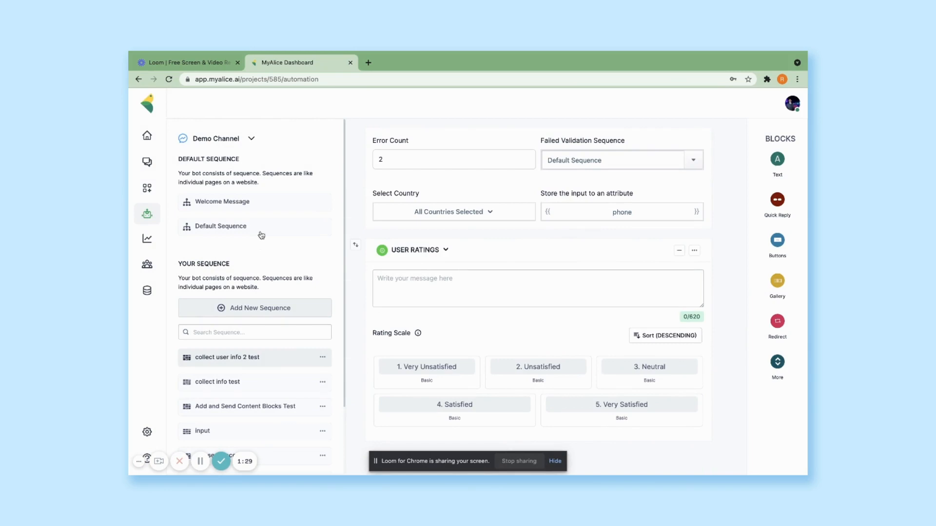
# Set the User Ratings block's message to "How has the agent performed?" and save the block.
pyautogui.click(147, 169)
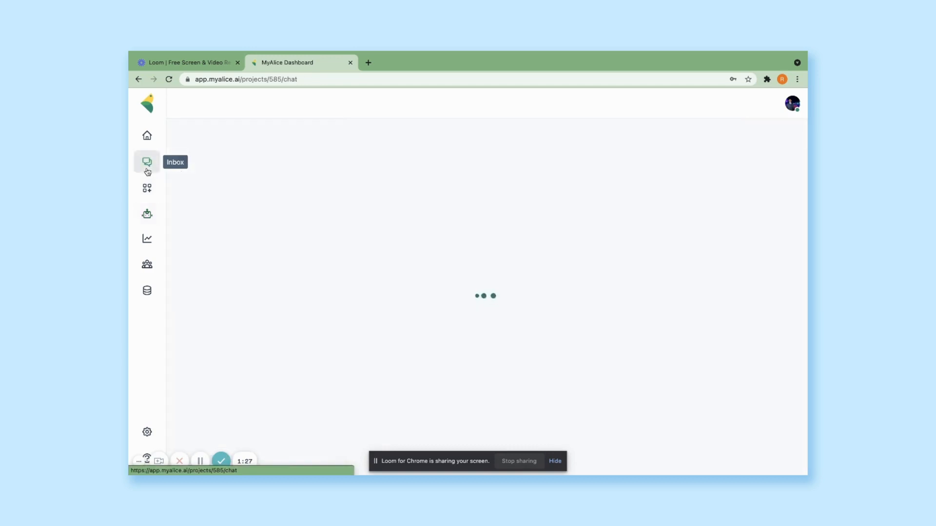
pyautogui.click(147, 215)
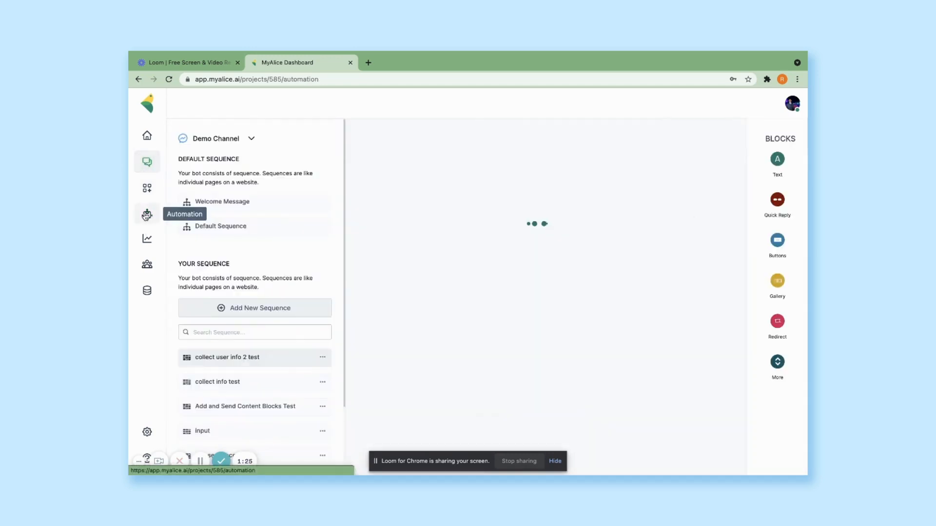
pyautogui.scroll(-1, 223, 356)
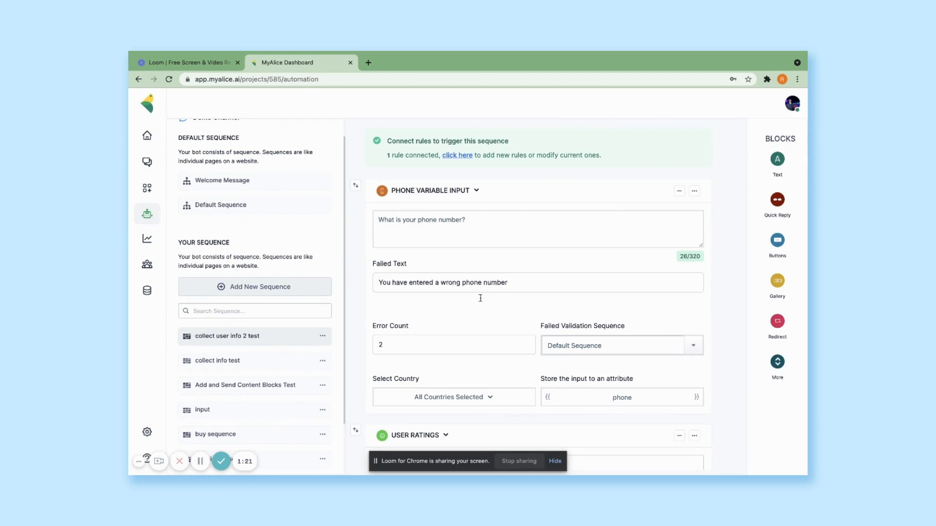
pyautogui.scroll(-4, 482, 316)
pyautogui.click(439, 281)
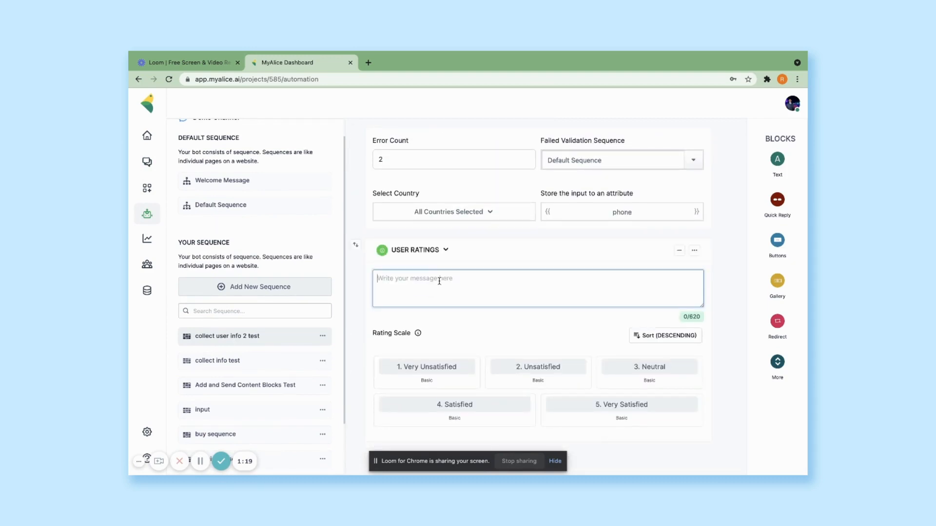
pyautogui.write('Ho')
pyautogui.write('w has the agen')
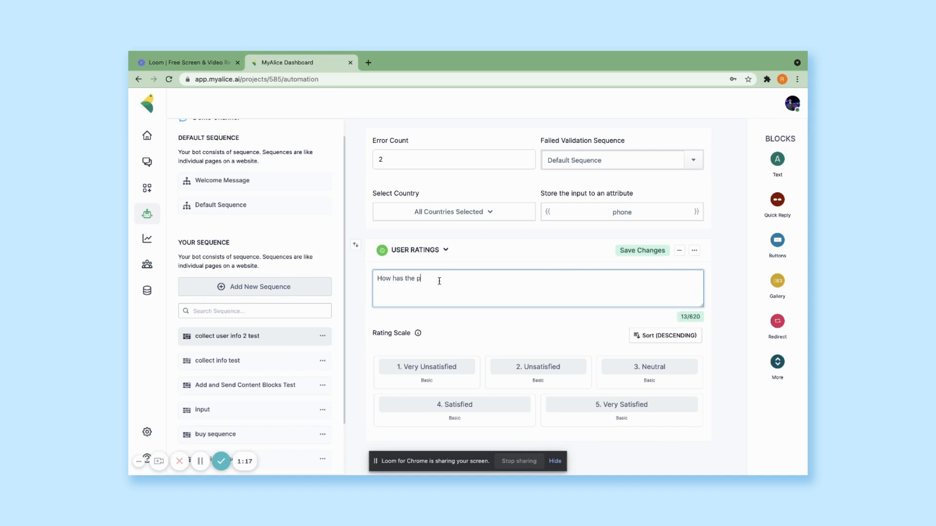
pyautogui.write('t performed?')
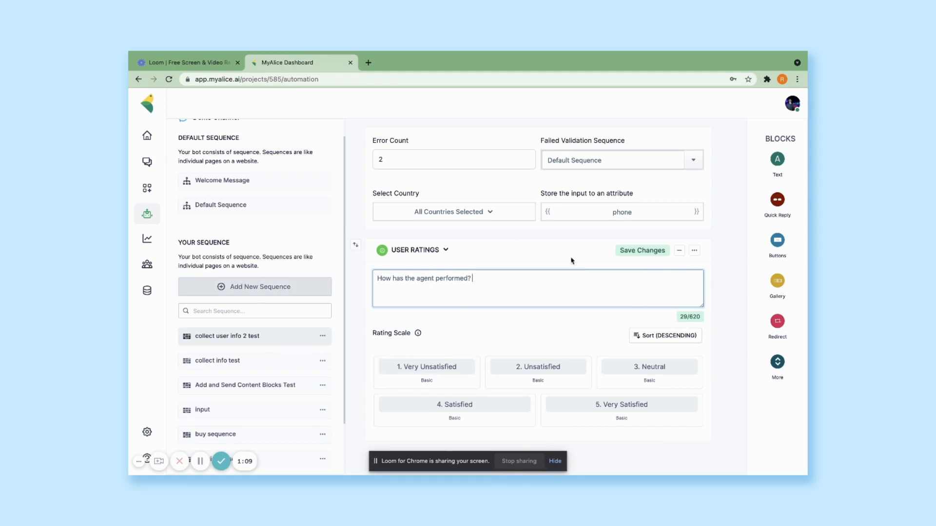
pyautogui.click(633, 250)
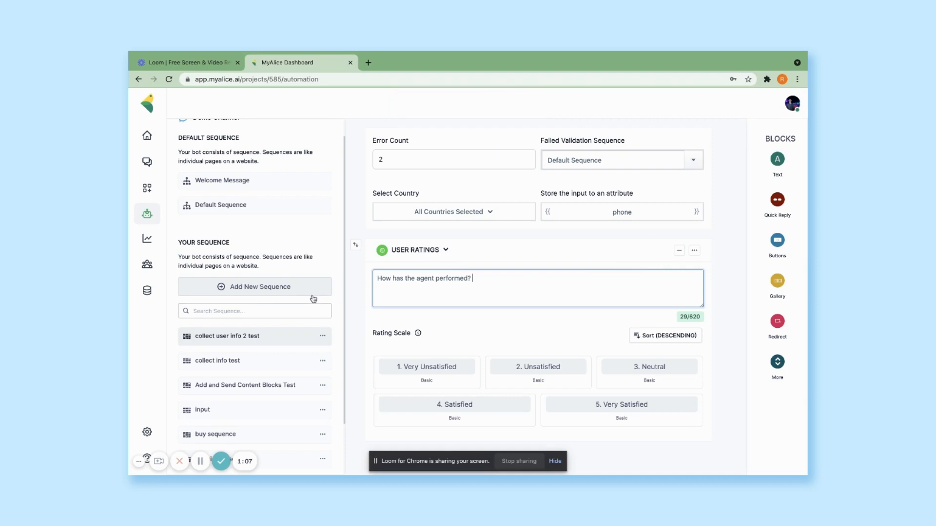
# Create a new sequence named "agent performance".
pyautogui.click(311, 292)
pyautogui.write('agent pe')
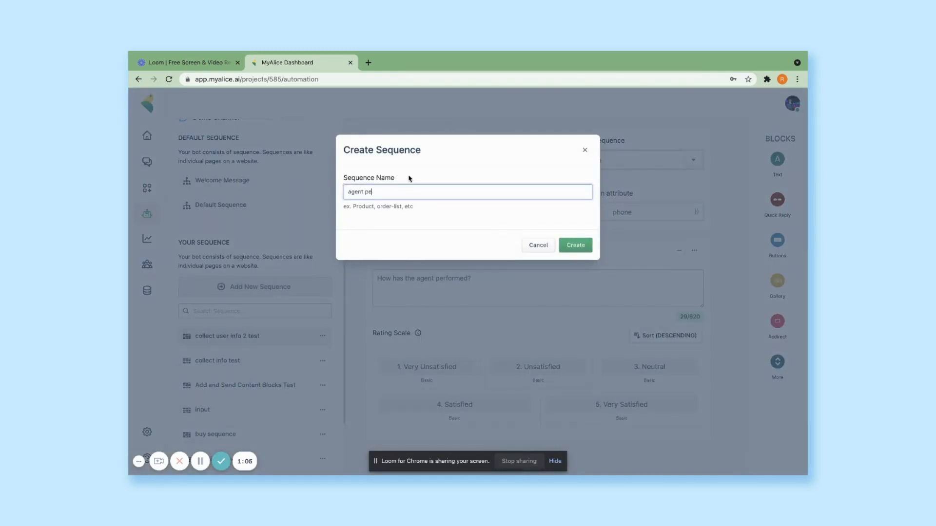
pyautogui.click(575, 245)
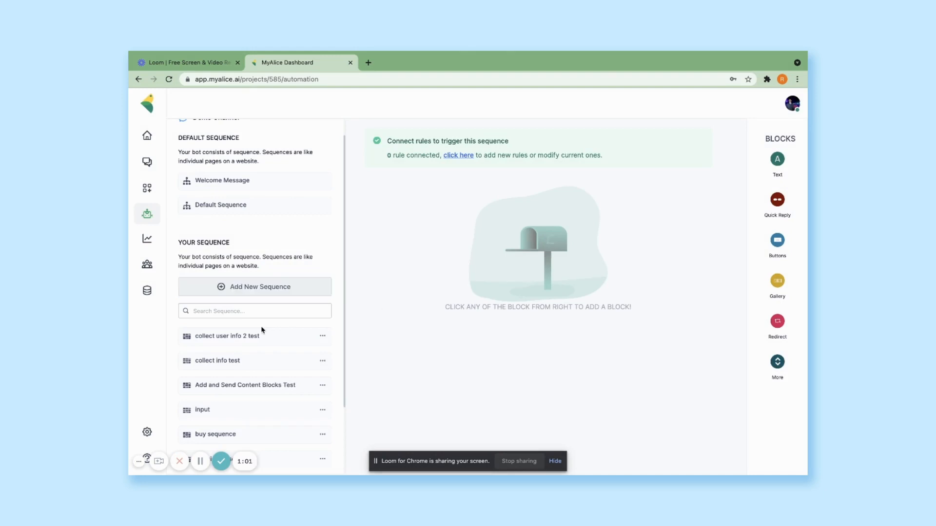
# Move the User Ratings block from the "collect user info 2 test" sequence to the "agent performance" sequence.
pyautogui.click(293, 337)
pyautogui.scroll(-5, 643, 307)
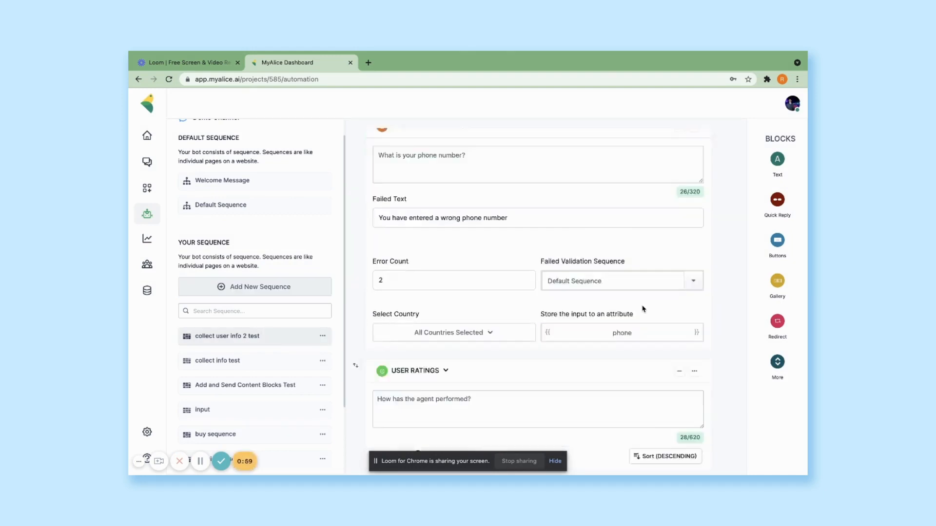
pyautogui.click(679, 252)
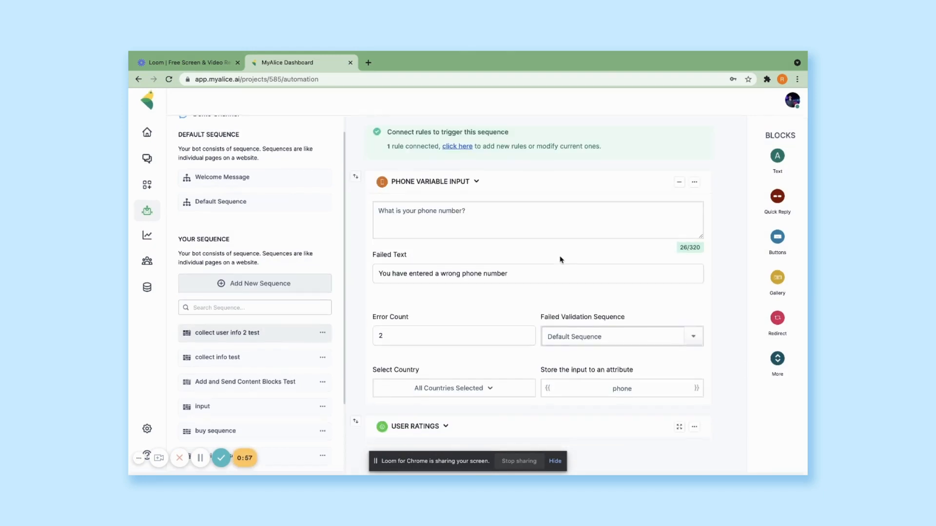
pyautogui.click(694, 430)
pyautogui.scroll(-1, 639, 460)
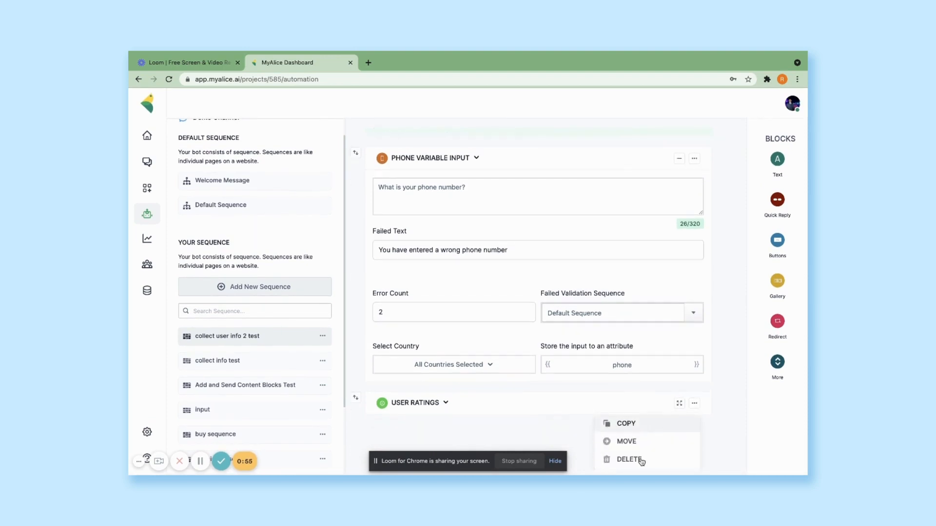
pyautogui.click(633, 443)
pyautogui.click(436, 183)
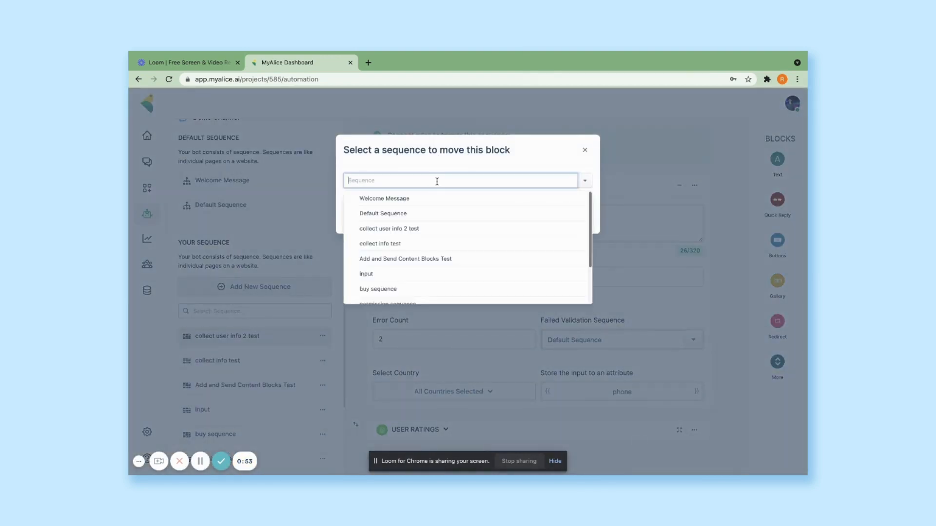
pyautogui.scroll(-2, 412, 234)
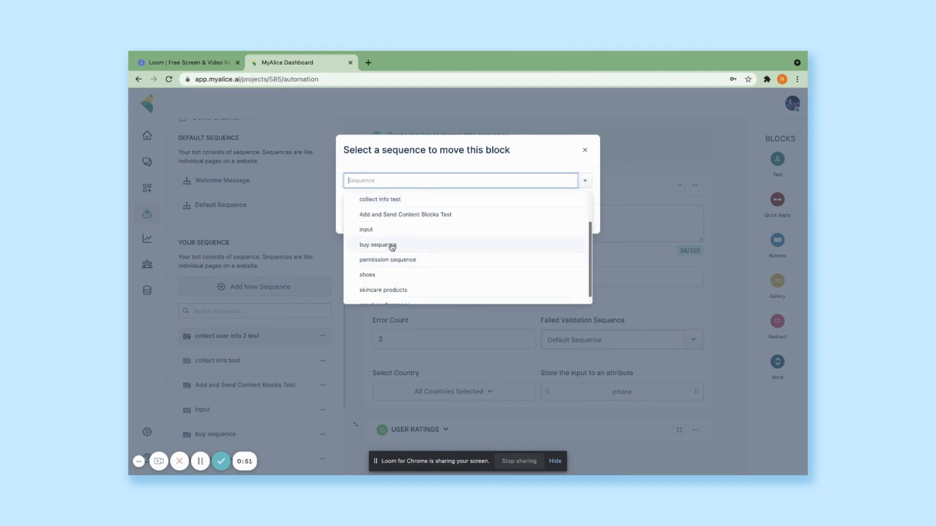
pyautogui.click(381, 298)
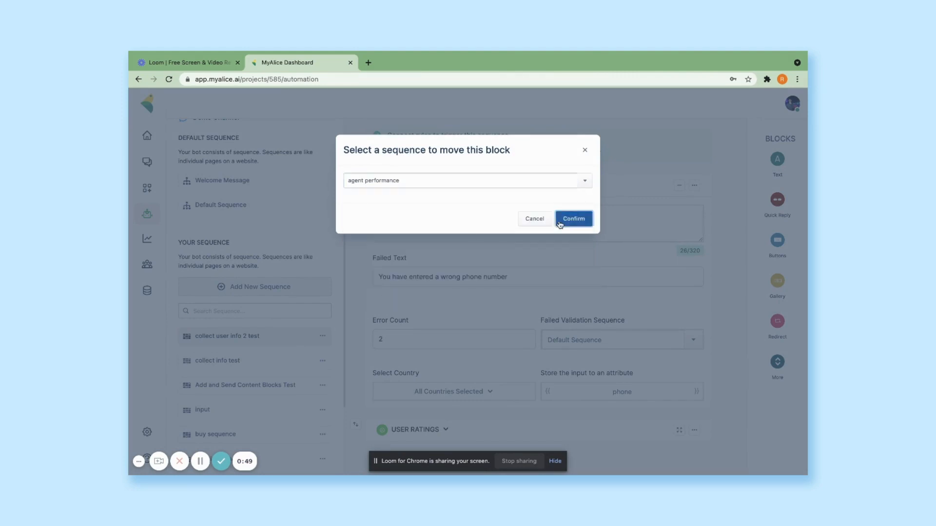
pyautogui.click(563, 221)
# In the Default Sequence, set the Ticket block's resolved sequence to "agent performance" and save the changes.
pyautogui.click(250, 204)
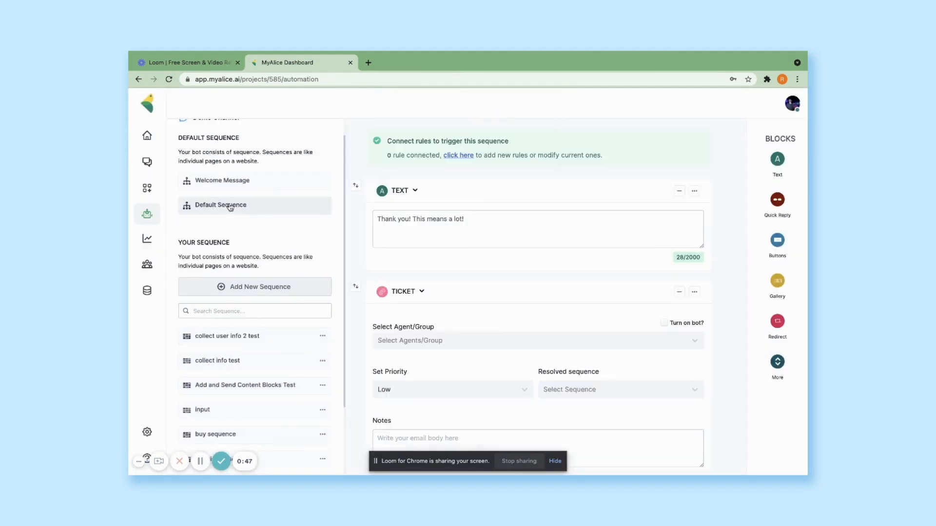
pyautogui.click(560, 332)
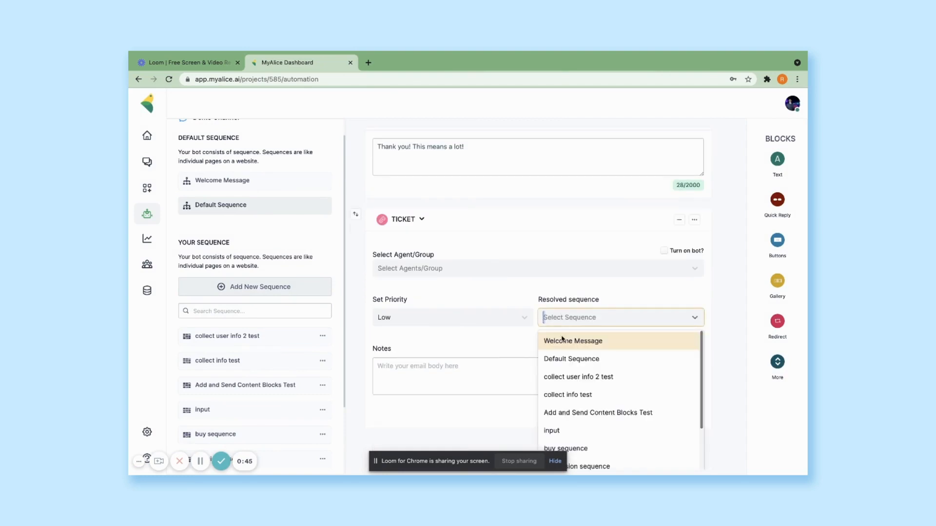
pyautogui.scroll(-3, 589, 438)
pyautogui.click(600, 461)
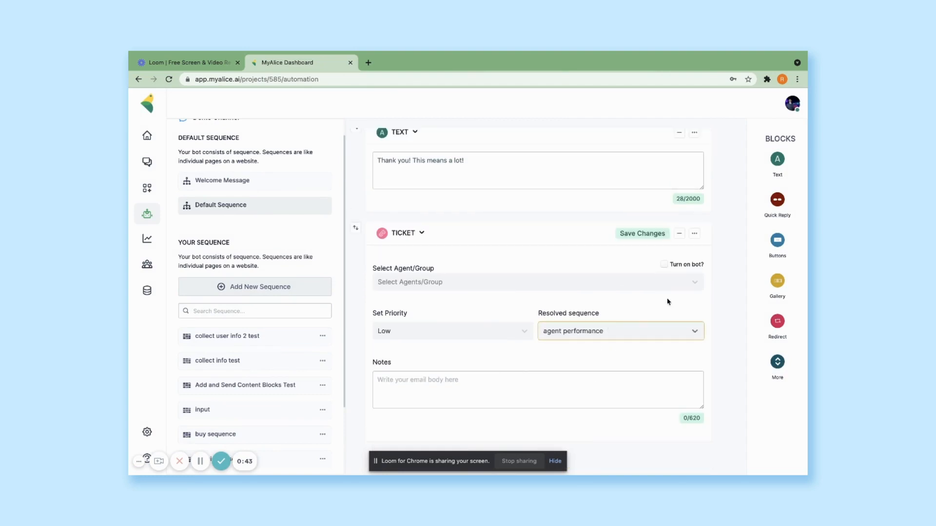
pyautogui.click(654, 234)
# Reply "okay we are done!" to the customer in the pending inbox conversation and resolve the ticket.
pyautogui.click(147, 162)
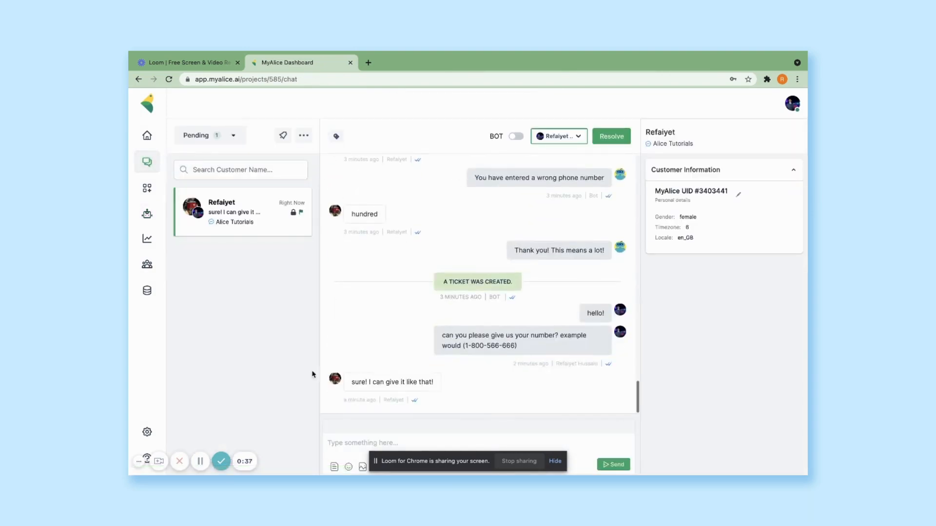
pyautogui.write('okay we are done!')
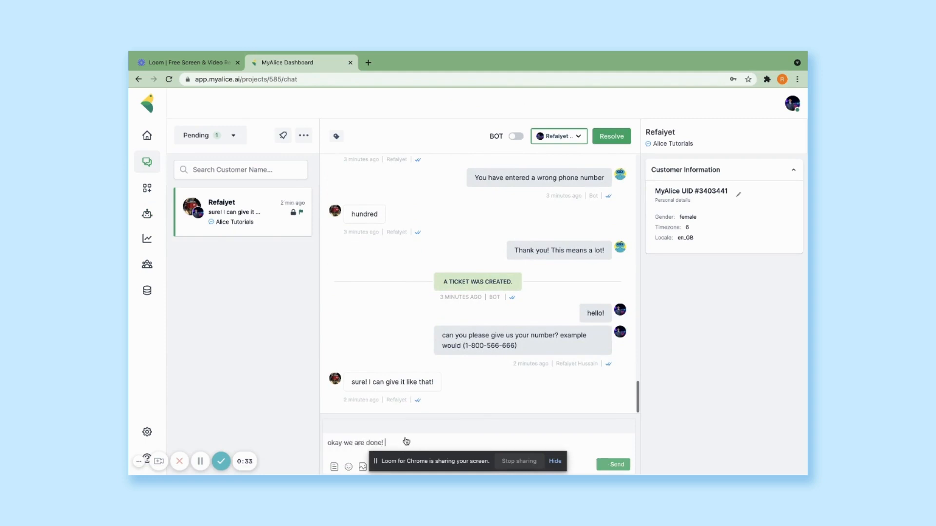
pyautogui.press('Return')
pyautogui.click(611, 136)
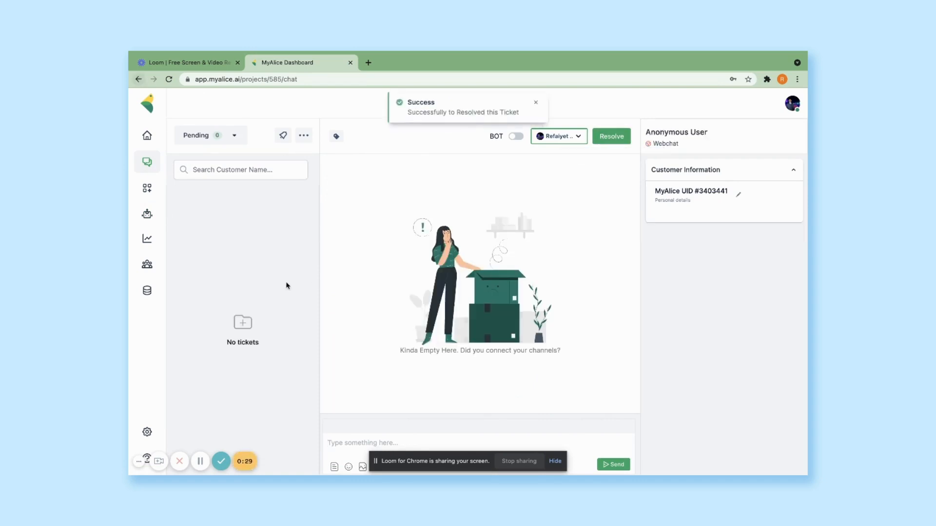
# Open the "agent performance" sequence in the bot automation builder to review its User Ratings block.
pyautogui.click(147, 214)
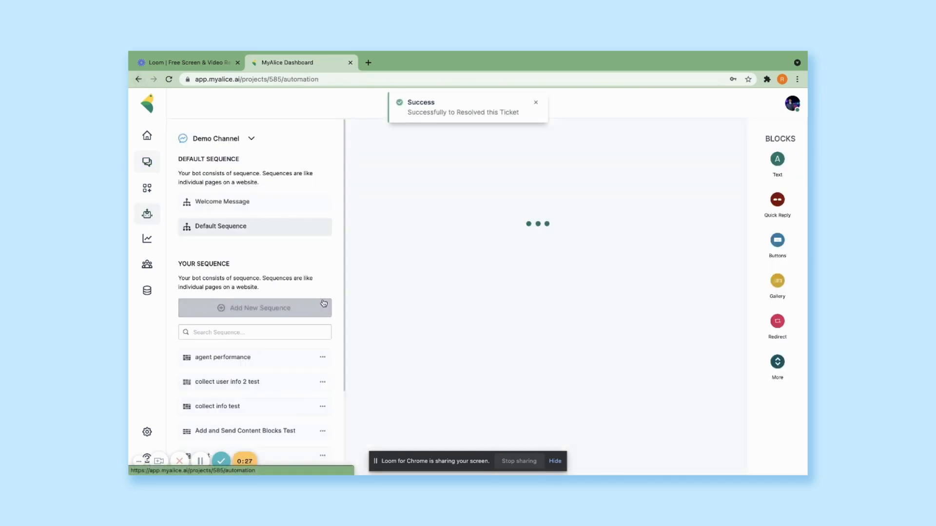
pyautogui.scroll(-2, 256, 361)
pyautogui.click(245, 276)
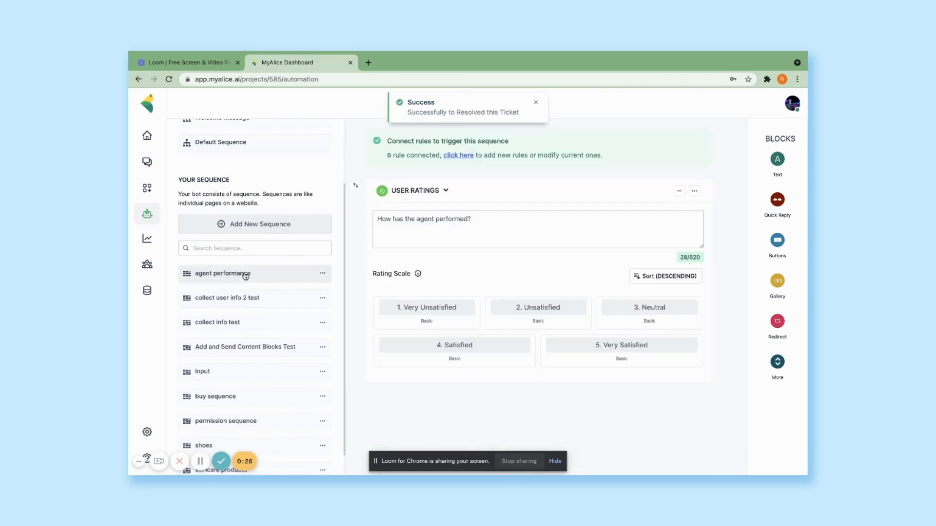
# Switch to the Alice Tutorials Messenger chat on Facebook, examine all rating options under the agent performance question, and return to the MyAlice dashboard.
pyautogui.hotkey('ctrl', 'Left')
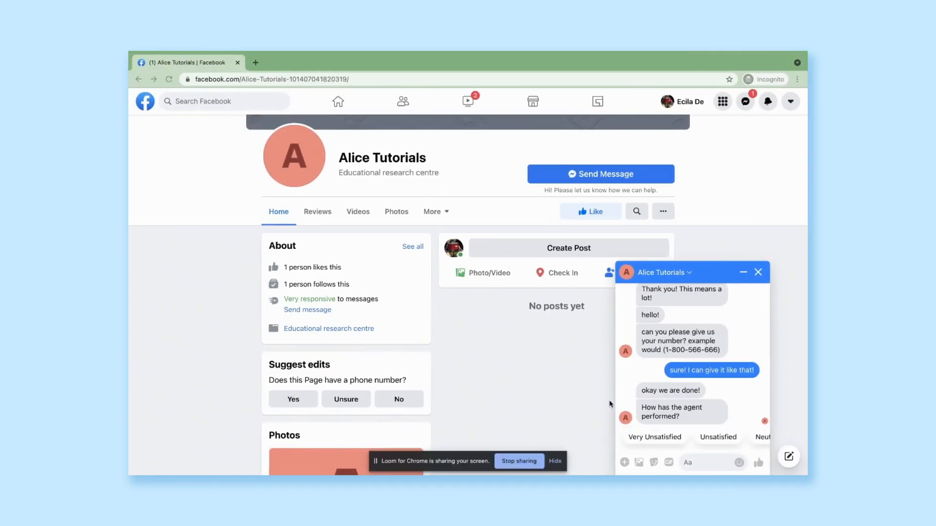
pyautogui.hscroll(5, 648, 438)
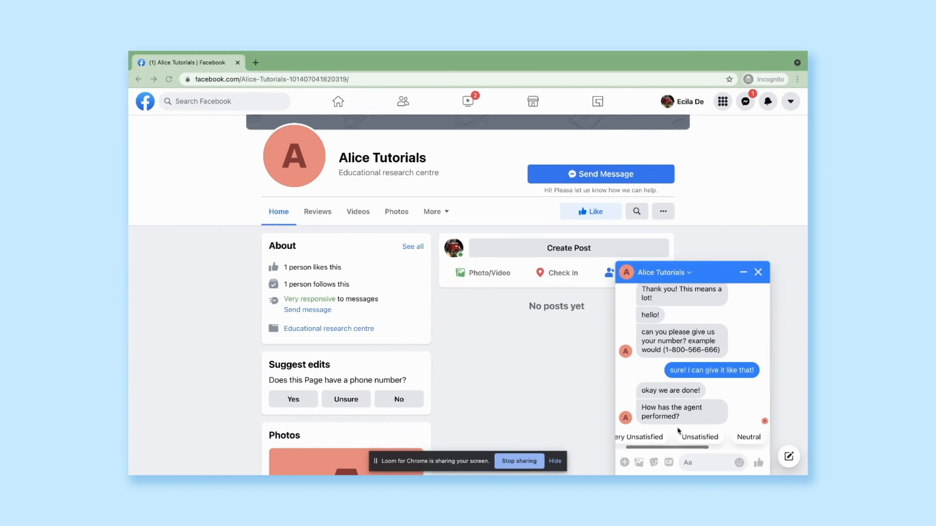
pyautogui.hscroll(-2, 679, 430)
pyautogui.hscroll(-2, 679, 430)
pyautogui.hscroll(4, 678, 431)
pyautogui.hscroll(-3, 678, 430)
pyautogui.hscroll(-2, 678, 431)
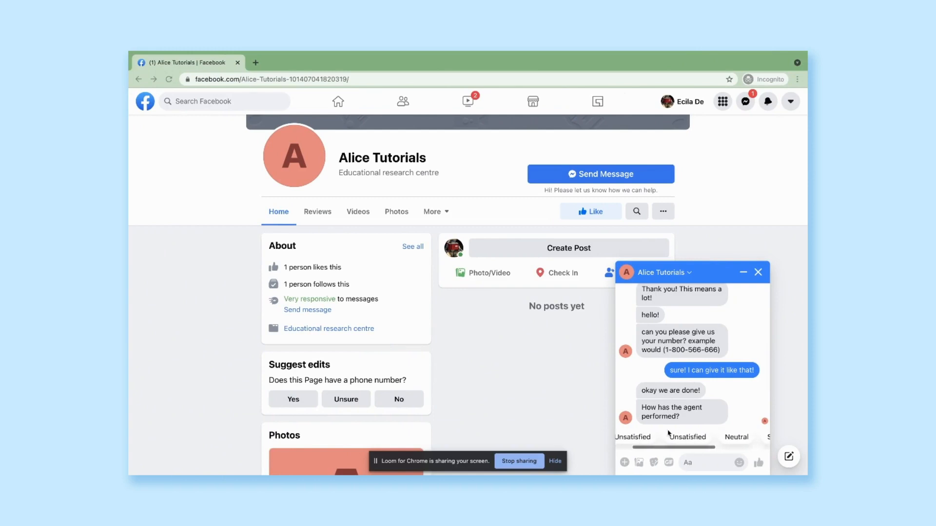
pyautogui.hscroll(3, 680, 442)
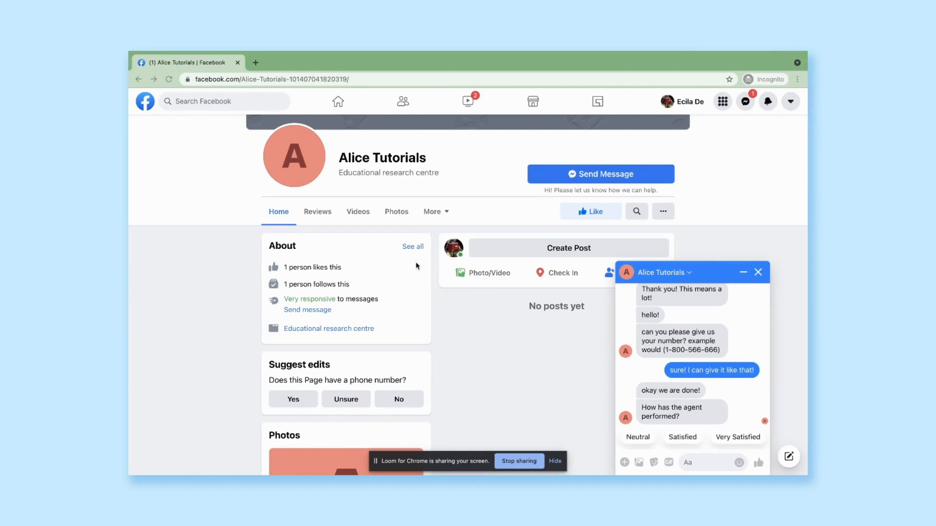
pyautogui.hotkey('ctrl', 'Right')
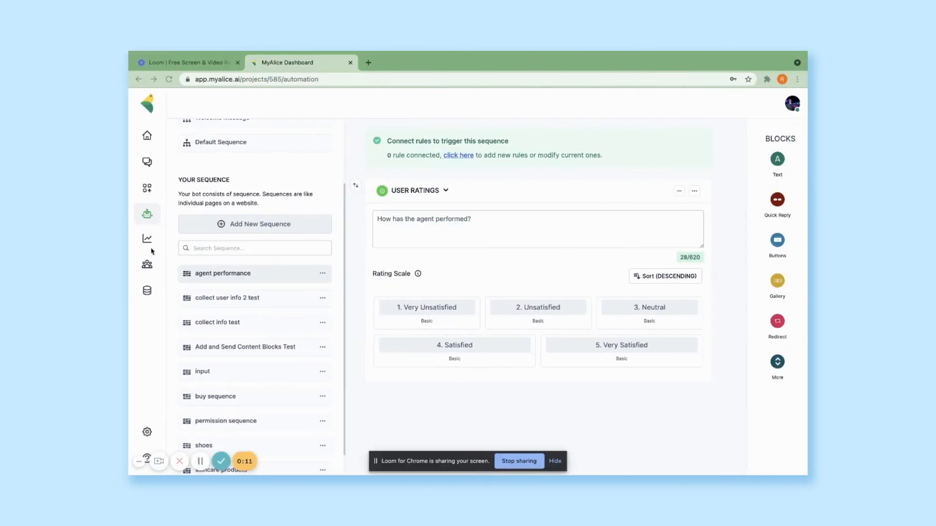